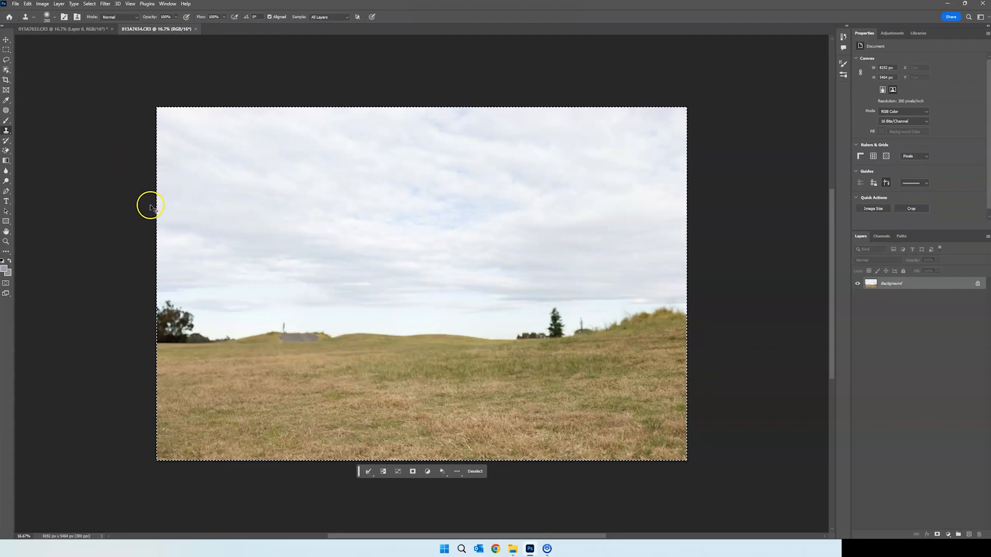
Paste the copied empty-field photo into the 013A7632.CR3 document and compare the image with and without the pasted layer
click(73, 29)
key(ctrl+v)
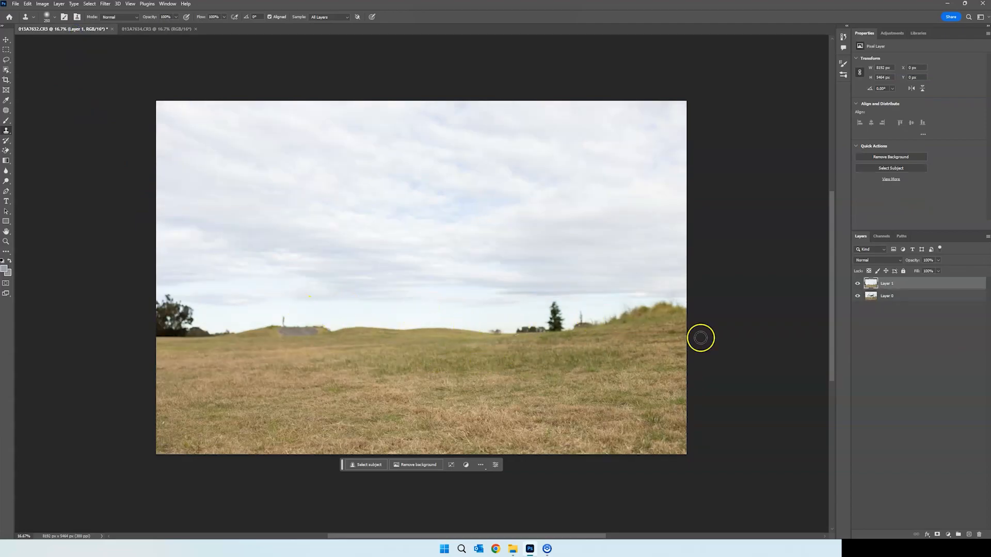
click(857, 283)
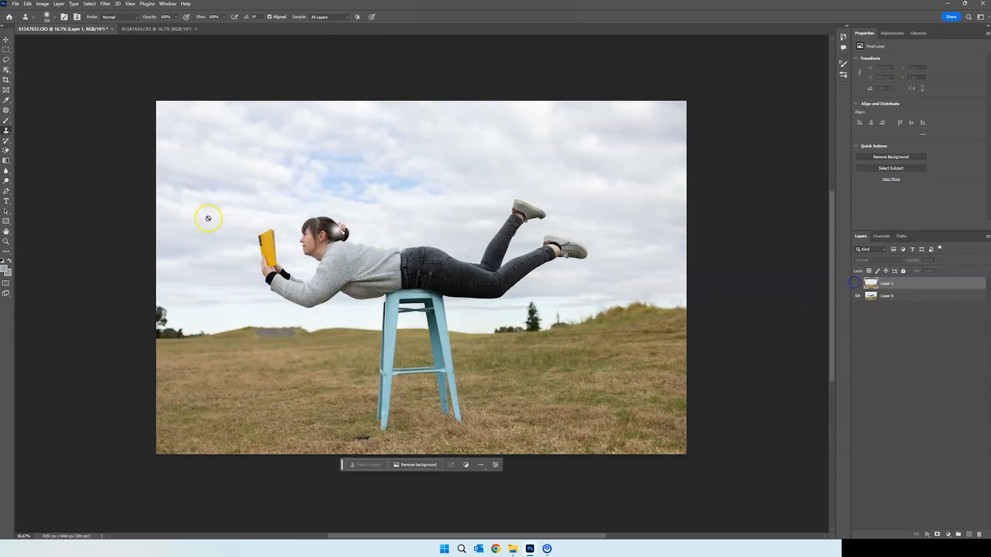
click(857, 283)
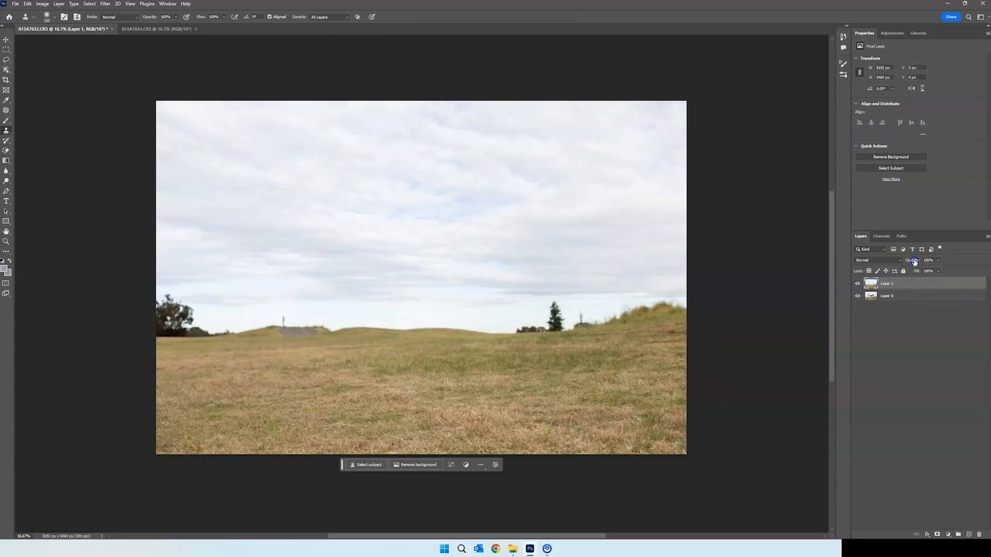
Make Layer 1 semi-transparent and shift it left so its trees and hills line up with Layer 0
drag(899, 260, 901, 260)
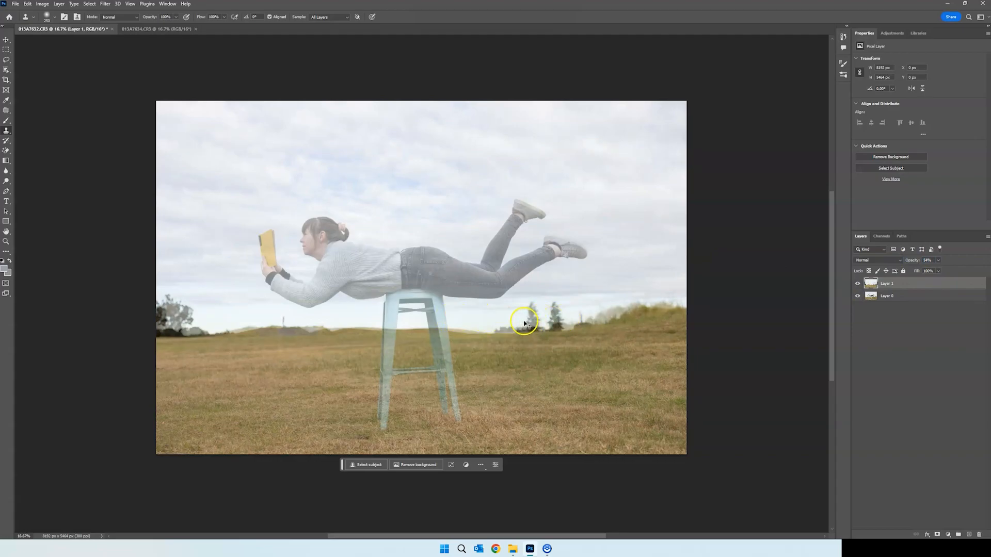
key(ctrl+t)
drag(540, 347, 501, 353)
key(Return)
key(s)
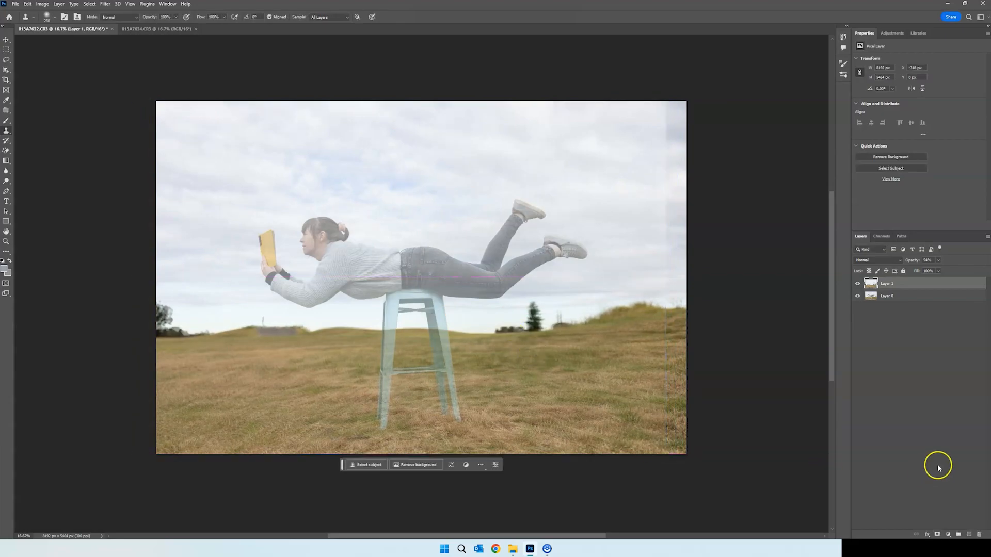
Restore Layer 1 to 100% opacity and place it beneath Layer 0, leaving Layer 0 selected
drag(913, 261, 945, 263)
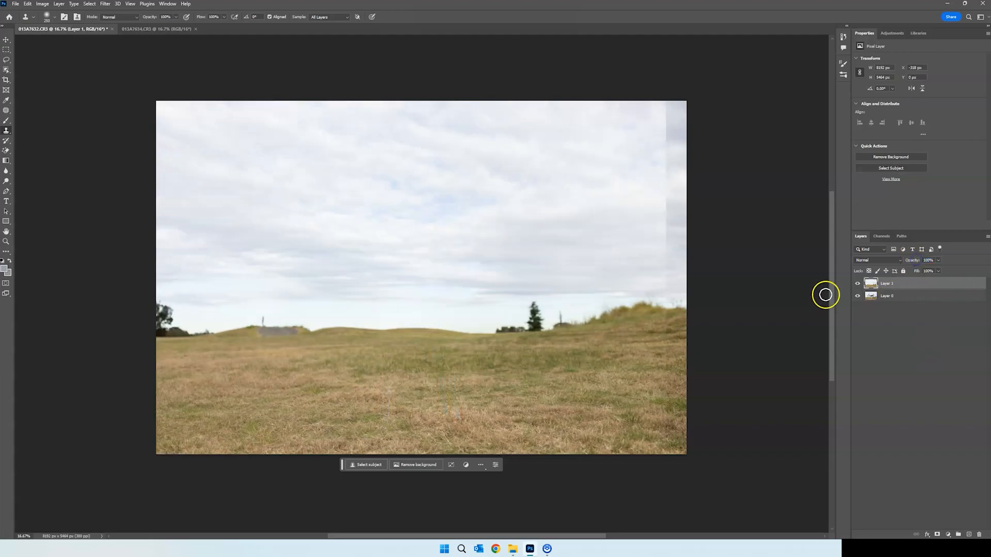
drag(894, 284, 896, 304)
click(896, 283)
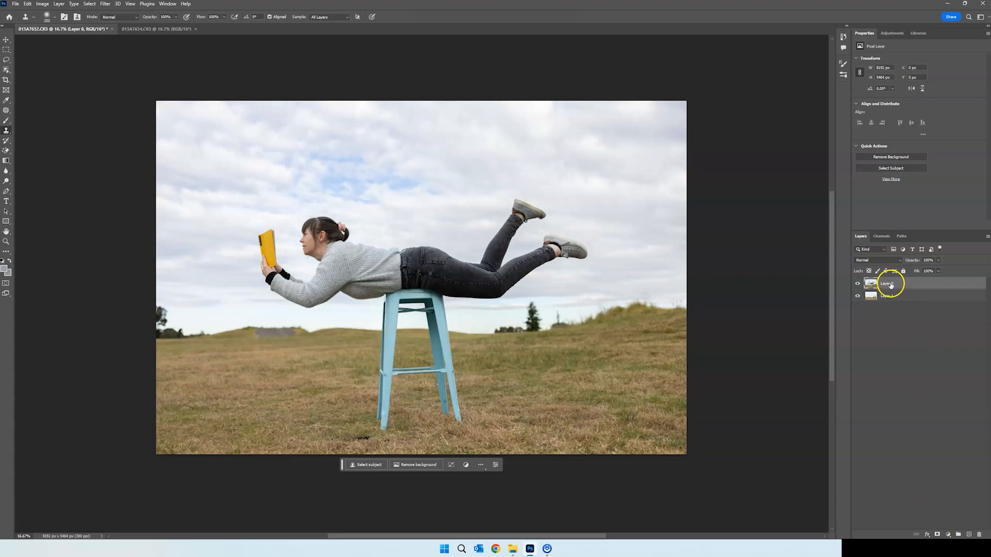
Add a layer mask to Layer 0 and paint black on it with the Brush to hide the stool's legs
click(937, 534)
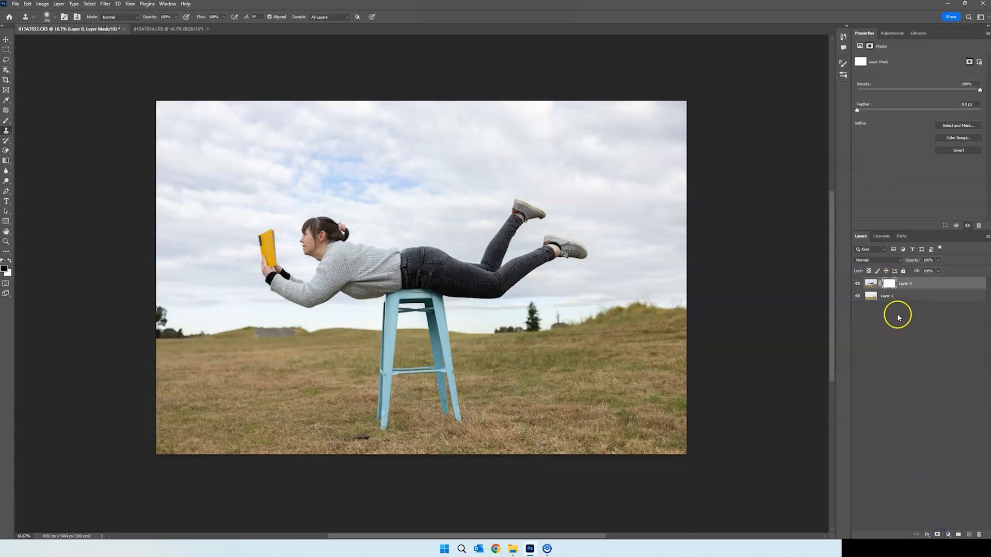
click(6, 121)
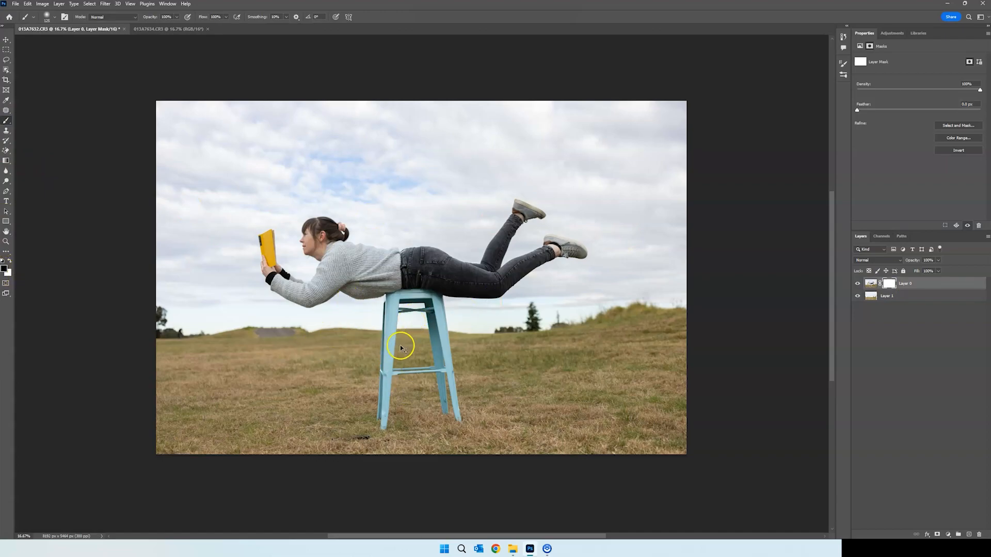
key(ctrl+plus)
scroll(401, 345, down, 5)
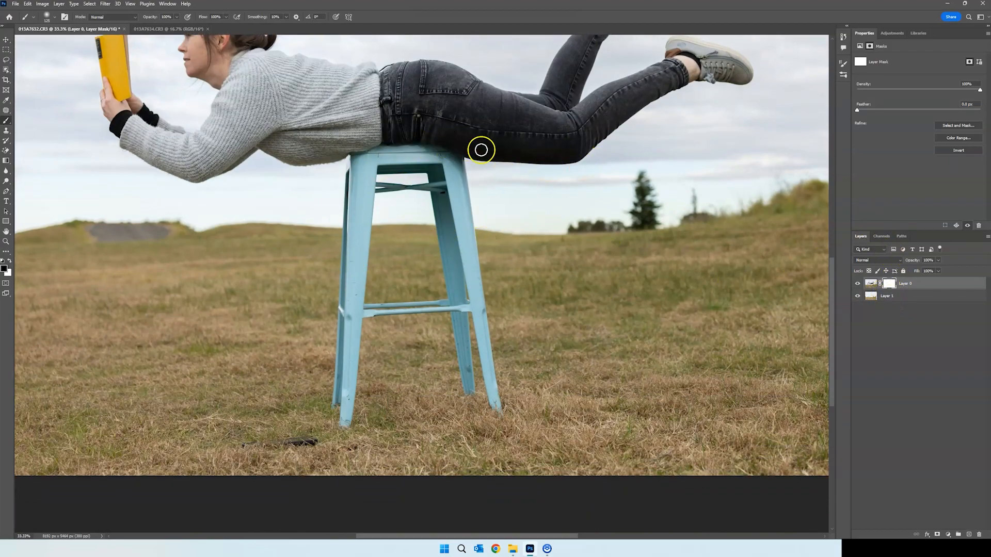
mouse_move(449, 206)
mouse_down()
mouse_move(381, 213)
mouse_move(471, 227)
mouse_move(314, 235)
mouse_move(351, 258)
mouse_move(342, 414)
mouse_move(413, 316)
mouse_move(470, 317)
mouse_move(484, 403)
mouse_move(447, 233)
mouse_move(347, 222)
mouse_move(472, 209)
mouse_move(413, 198)
mouse_move(382, 179)
mouse_move(475, 190)
mouse_up()
Mask out the stool seat along the underside of the sweater and jeans with a smaller, harder brush
key(ctrl+plus)
key(ctrl+plus)
key(ctrl+plus)
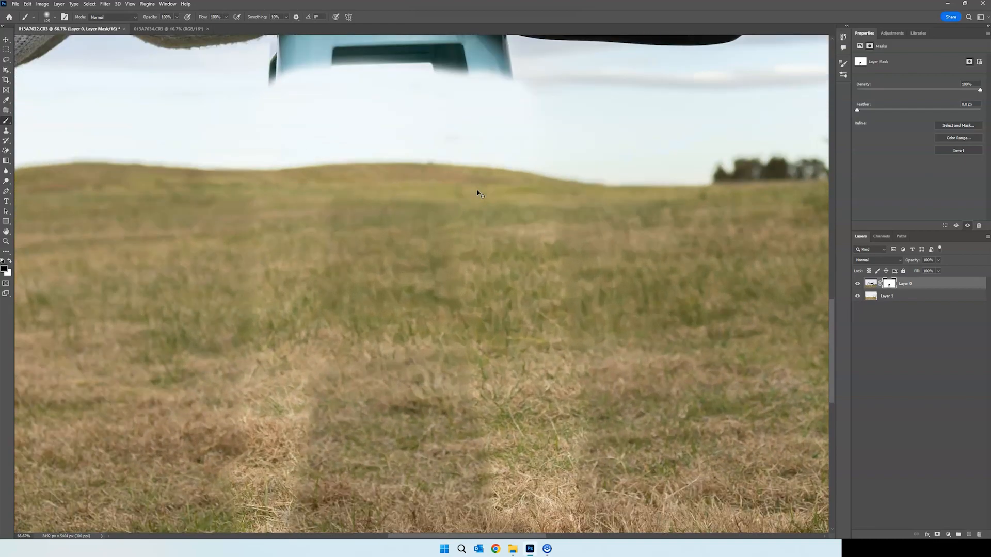
scroll(477, 191, up, 10)
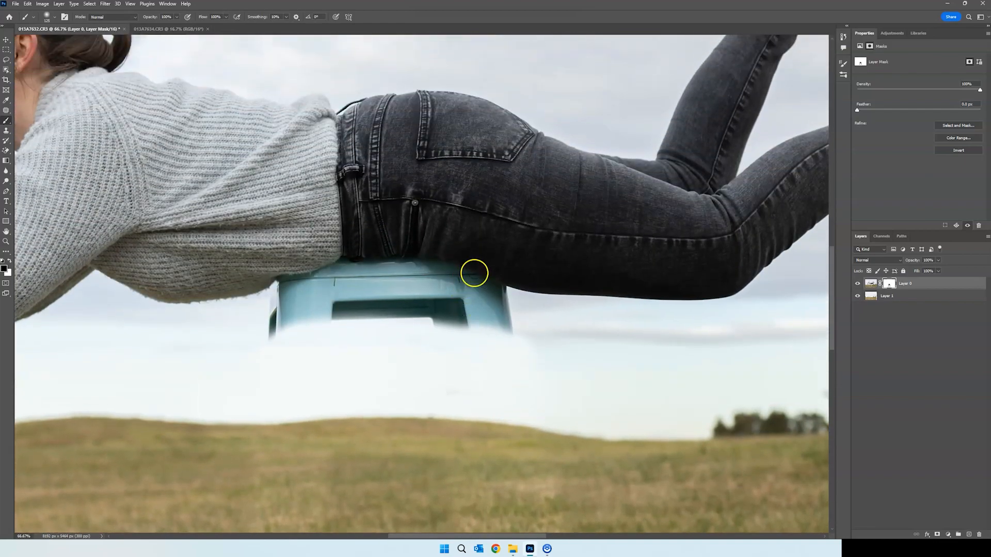
right_click(447, 313)
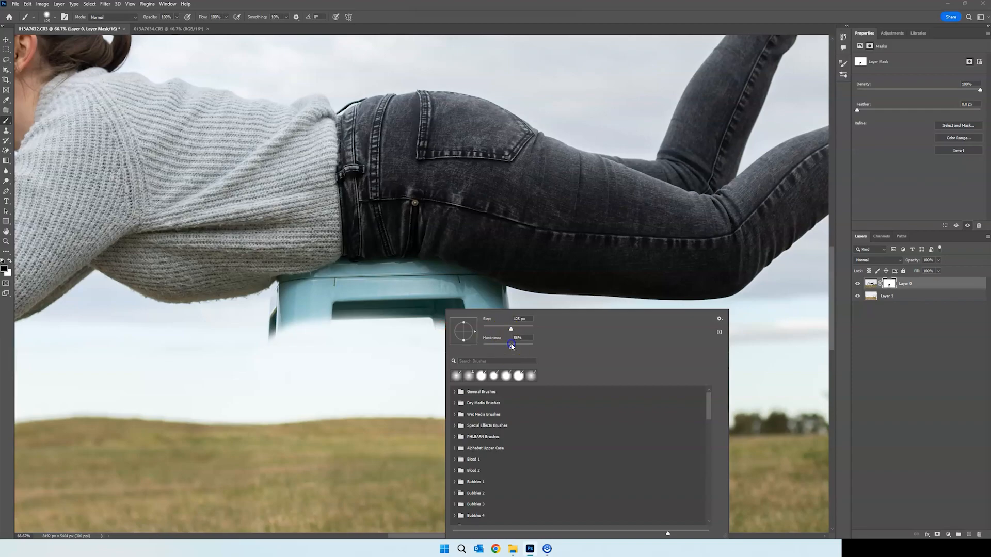
key(Return)
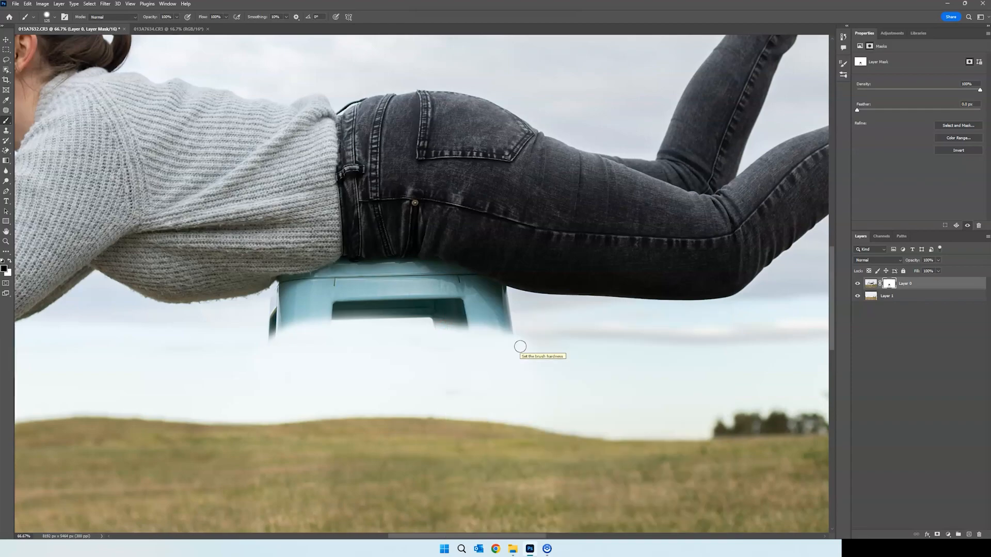
mouse_move(462, 315)
mouse_down()
mouse_move(491, 323)
mouse_move(482, 311)
mouse_move(506, 294)
mouse_move(440, 271)
mouse_move(438, 281)
mouse_move(445, 273)
mouse_move(427, 264)
mouse_move(347, 264)
mouse_move(268, 290)
mouse_move(276, 326)
mouse_up()
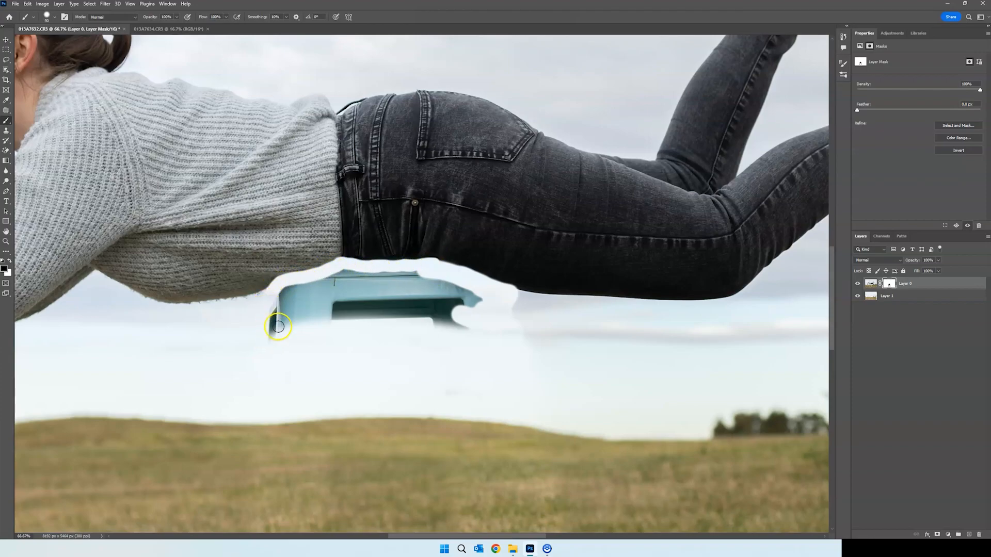
Paint out the rest of the stool seat on Layer 0's mask with a soft brush
right_click(307, 310)
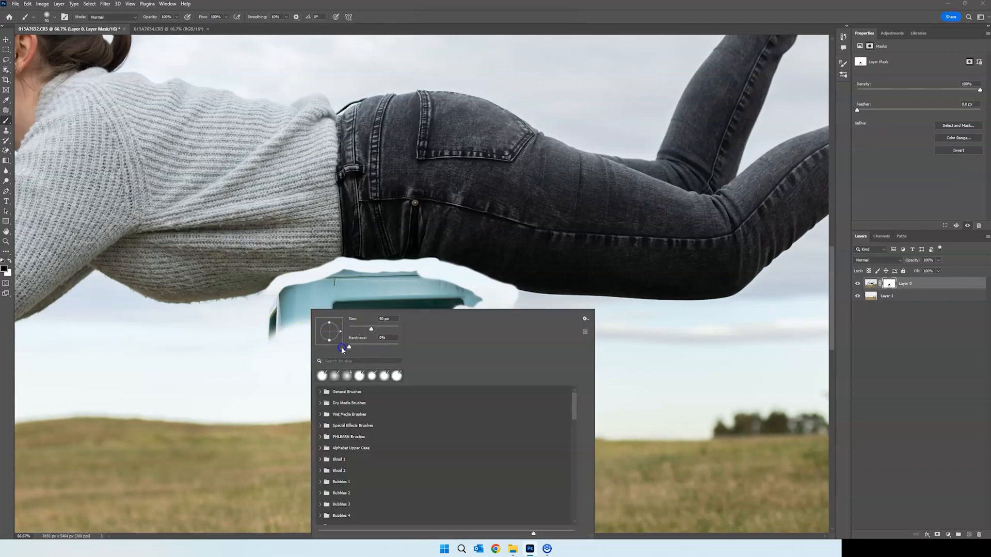
click(309, 328)
mouse_move(309, 327)
mouse_down()
mouse_move(288, 295)
mouse_move(358, 275)
mouse_move(376, 291)
mouse_move(297, 304)
mouse_move(512, 316)
mouse_move(518, 296)
mouse_up()
key(ctrl+minus)
key(ctrl+minus)
key(ctrl+minus)
key(ctrl+minus)
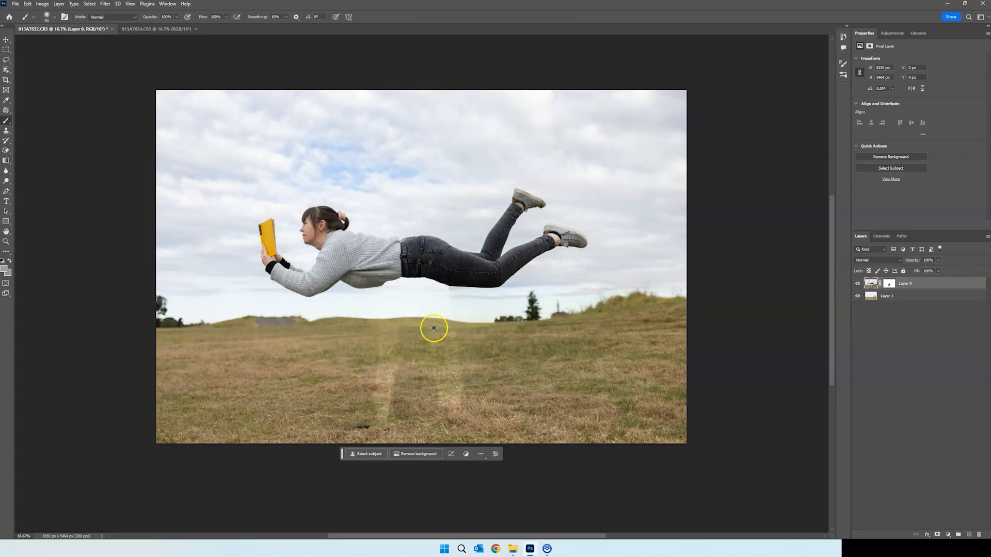
Add a Curves adjustment layer clipped to Layer 0
click(947, 535)
click(950, 438)
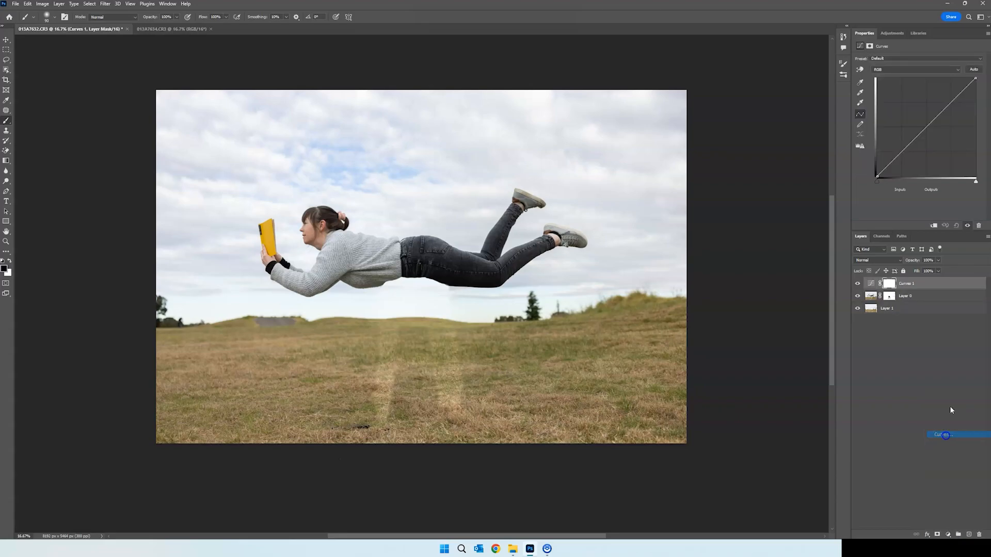
click(939, 231)
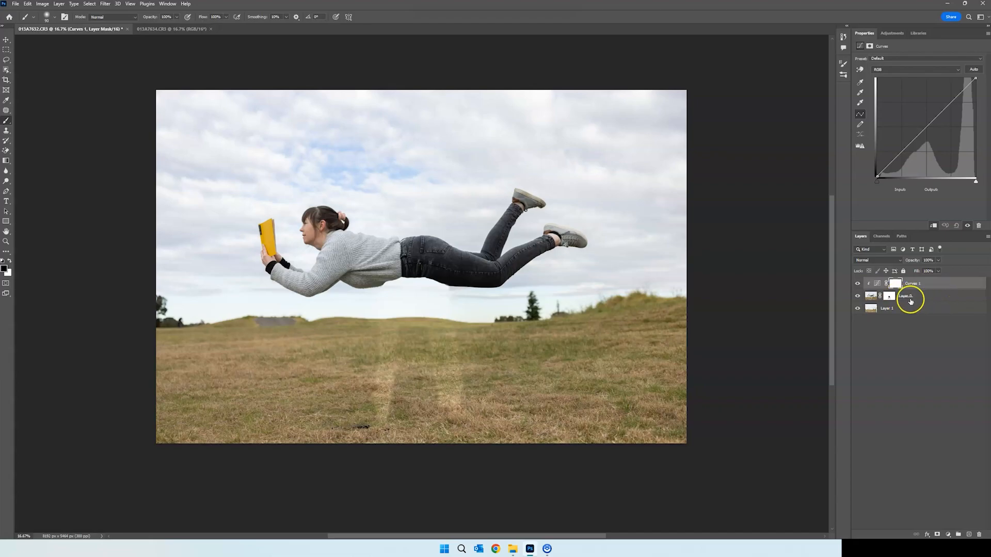
Raise the midpoint of the RGB curve slightly to brighten Layer 0 so it blends with the background, and check the result
click(926, 125)
drag(927, 124, 925, 124)
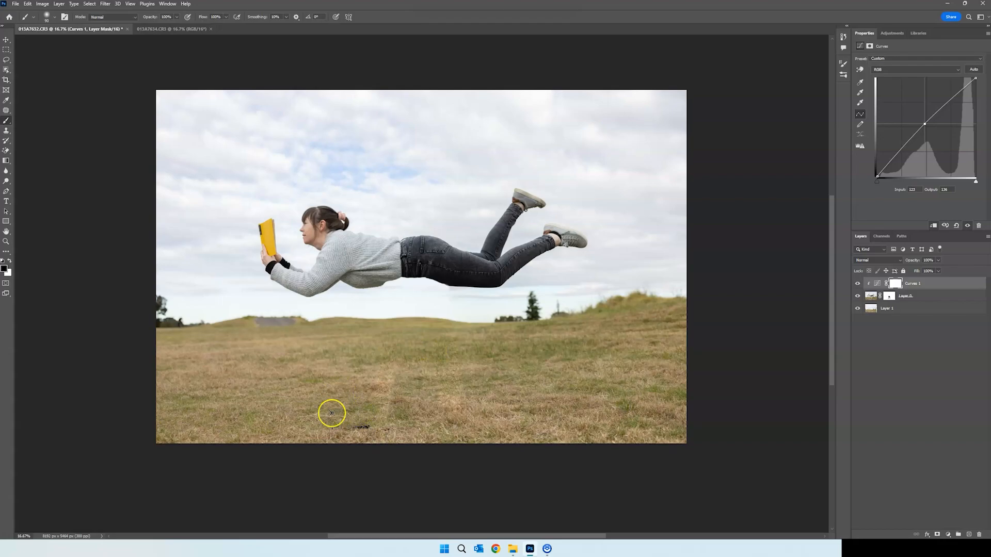
key(ctrl+plus)
key(ctrl+plus)
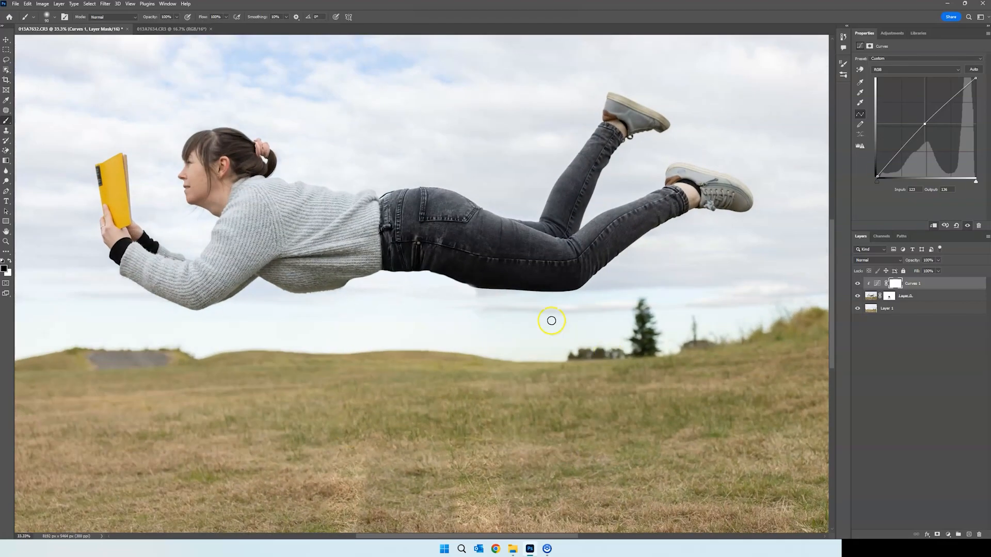
key(ctrl+minus)
key(ctrl+minus)
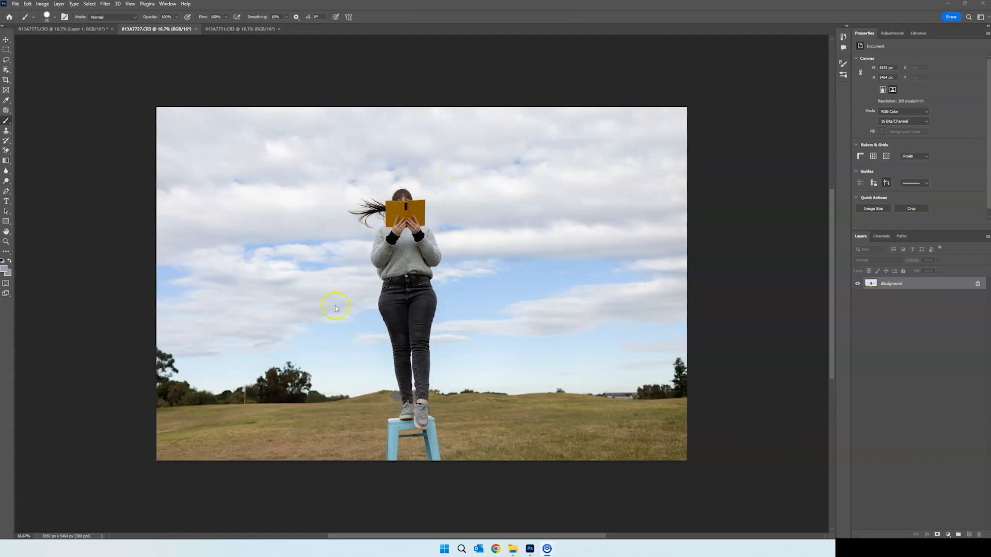
Switch to the 013A7773.CR3 document and compare the sky with and without Layer 1
click(49, 29)
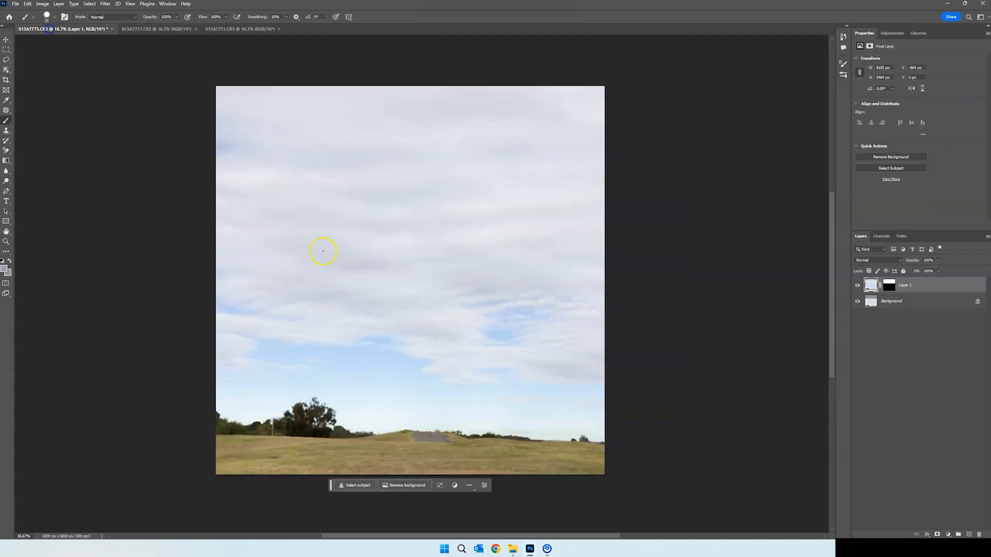
click(857, 285)
click(856, 286)
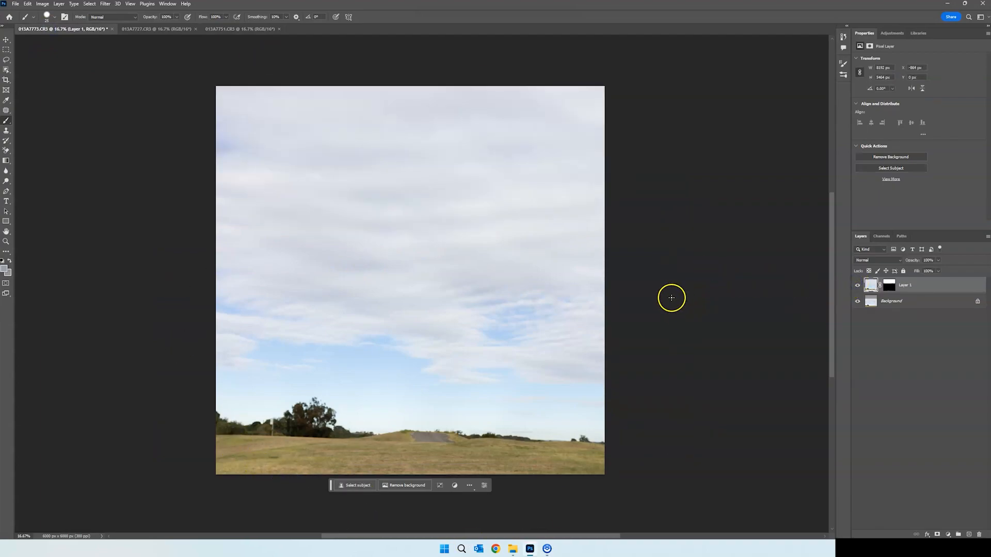
Check the document's canvas size in inches, keeping its dimensions
click(43, 4)
click(45, 67)
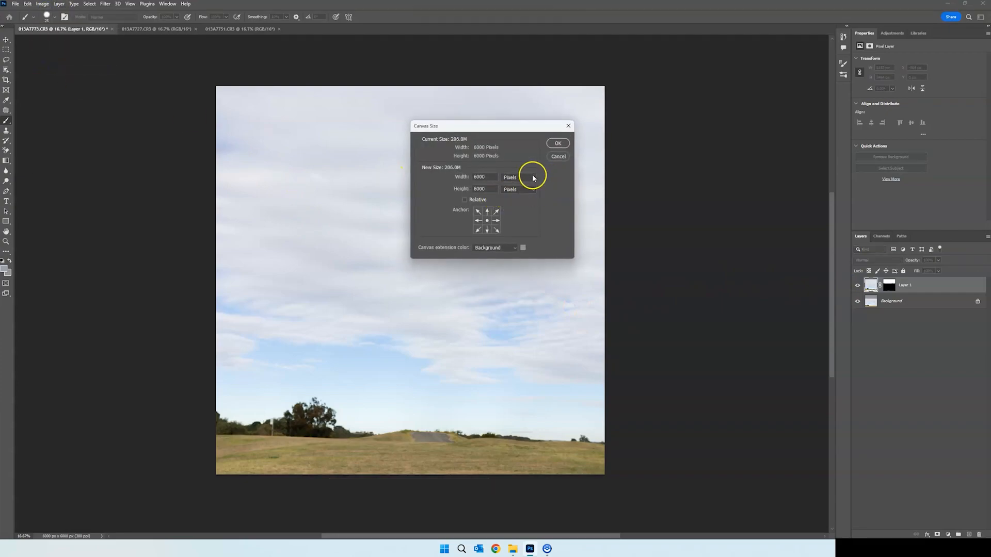
click(533, 179)
click(516, 200)
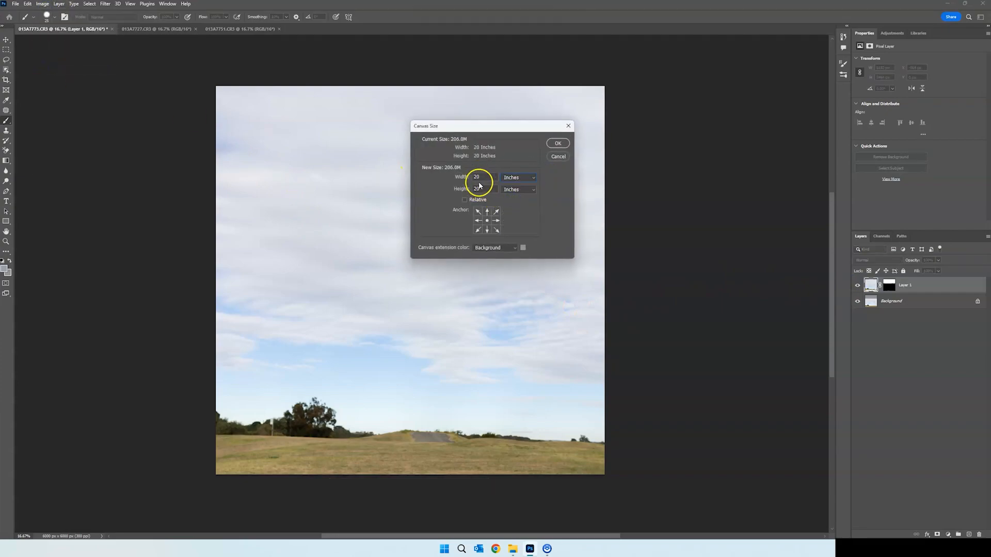
click(558, 143)
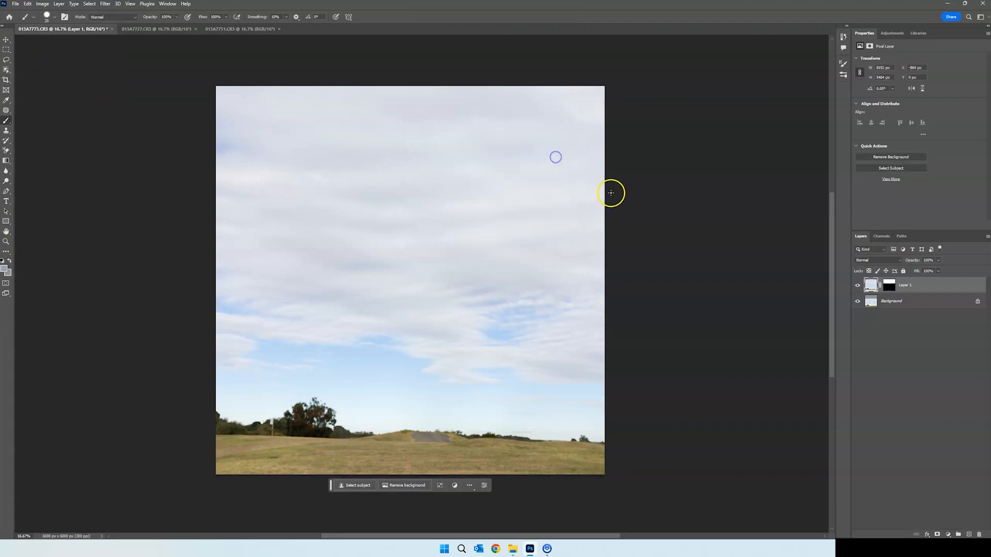
Hide and show Layer 1 to examine how it fills the extended canvas above the original photo
click(858, 284)
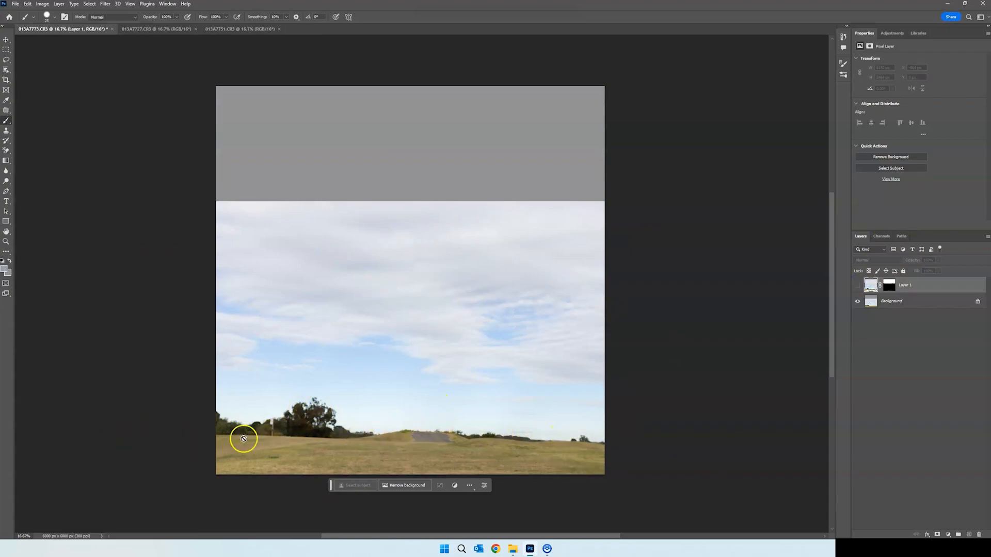
click(858, 285)
click(858, 287)
click(857, 285)
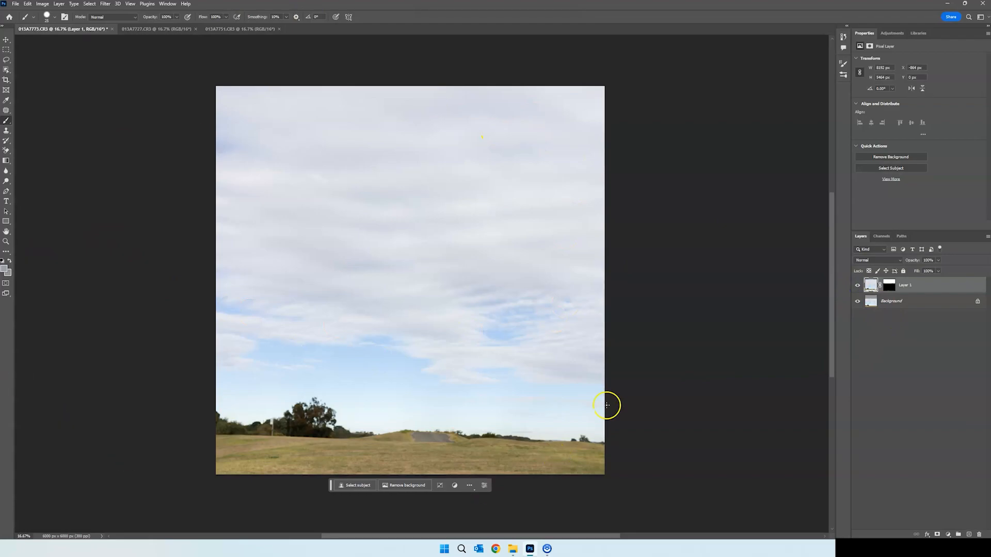
Lasso a loose outline around the woman and the top of the stool in 013A7727.CR3 and copy it
click(172, 29)
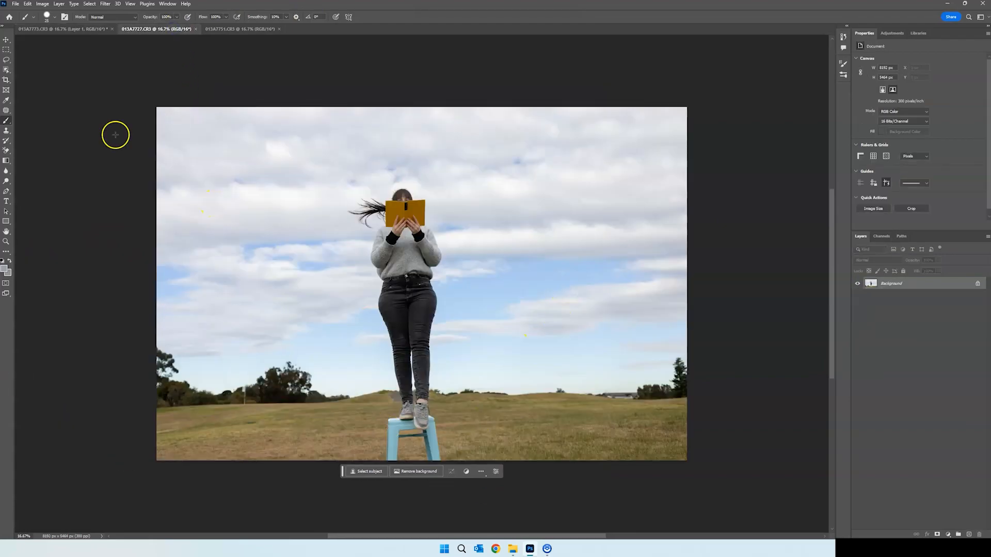
click(7, 60)
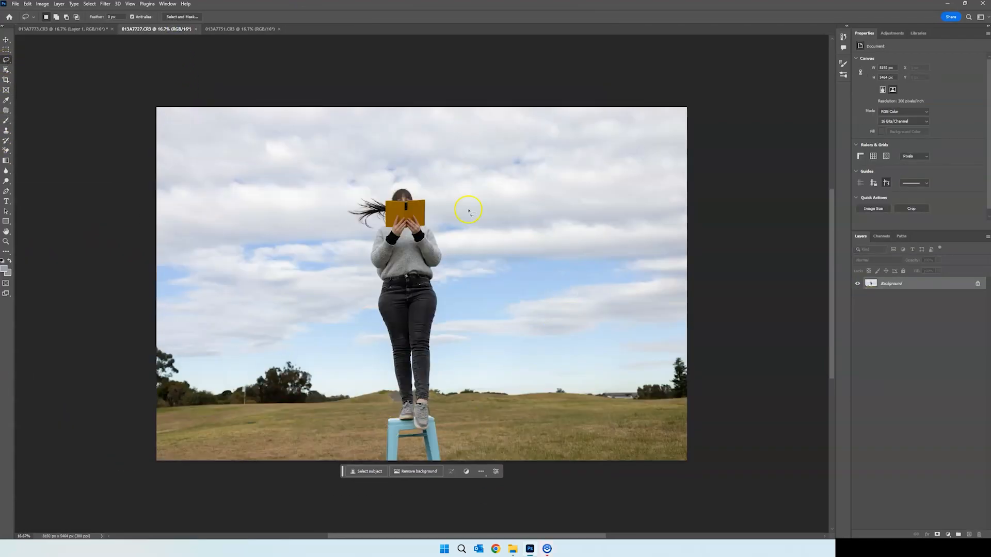
drag(373, 180, 379, 192)
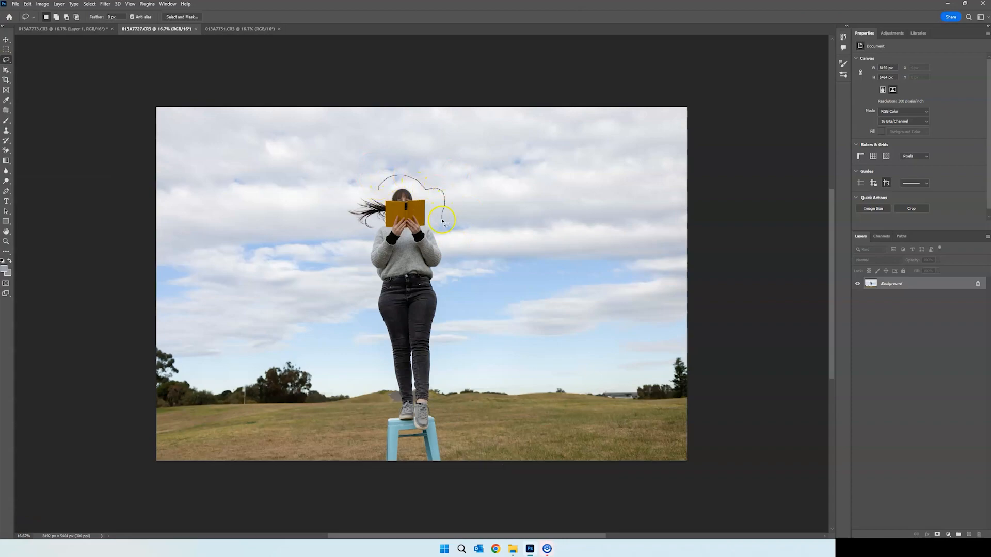
mouse_move(456, 404)
mouse_down()
mouse_move(412, 450)
mouse_move(365, 419)
mouse_move(360, 371)
mouse_up()
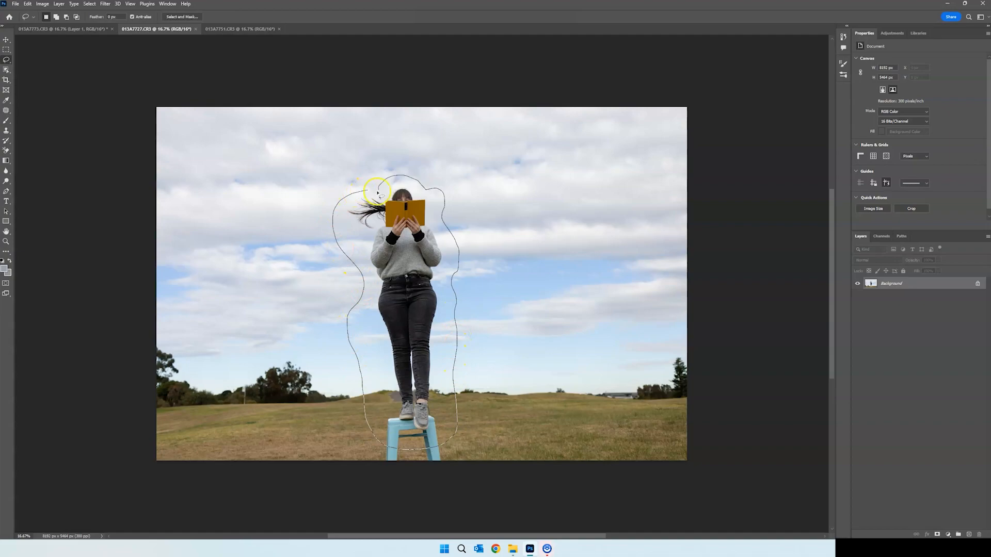
drag(380, 194, 381, 195)
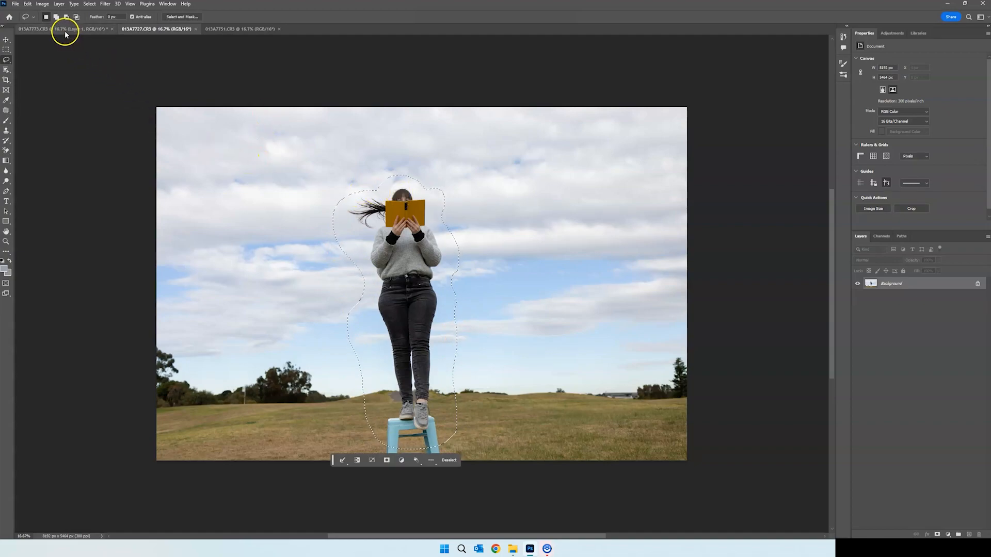
Paste the copied woman into 013A7773.CR3, scale her down to about 1250 by 2760 px and position her mid-sky
click(64, 29)
key(ctrl+v)
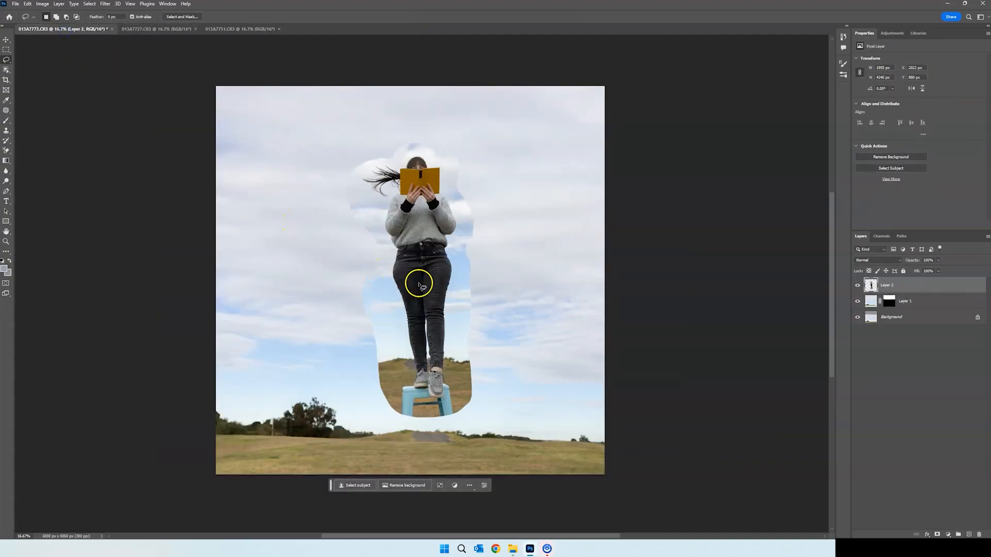
key(ctrl+t)
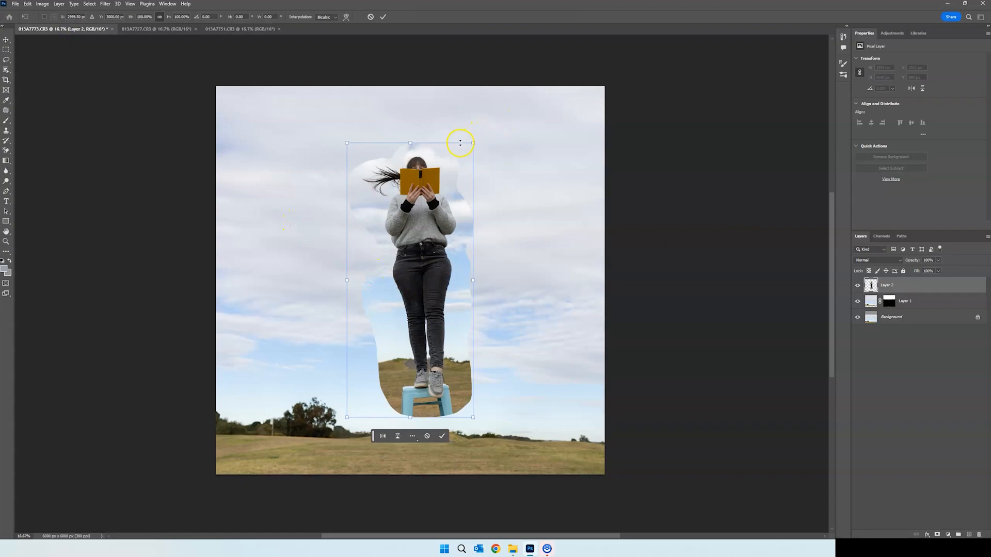
drag(471, 142, 435, 186)
drag(454, 376, 448, 378)
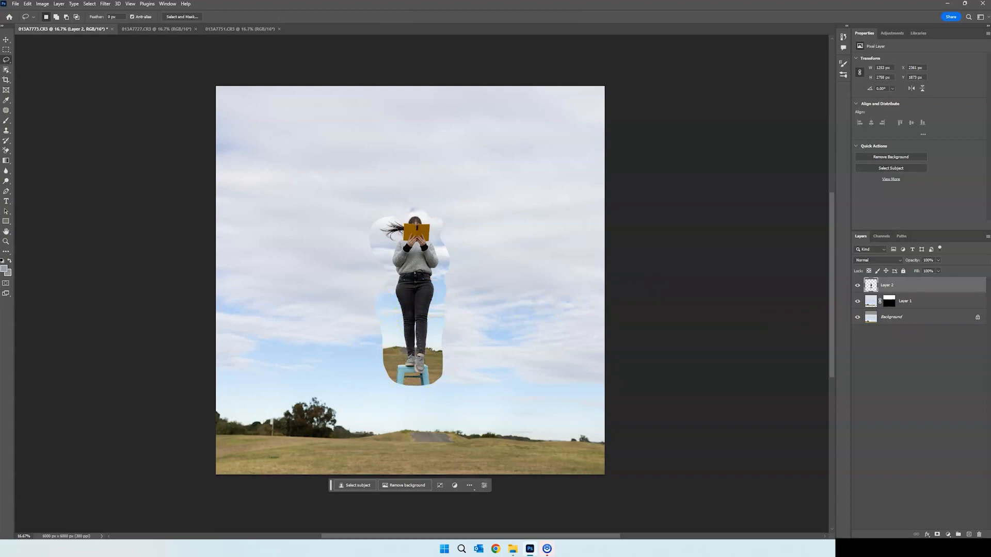
Add a layer mask to Layer 2 and start brushing out the pasted sky beside the woman's right-hand trouser leg with black
click(937, 534)
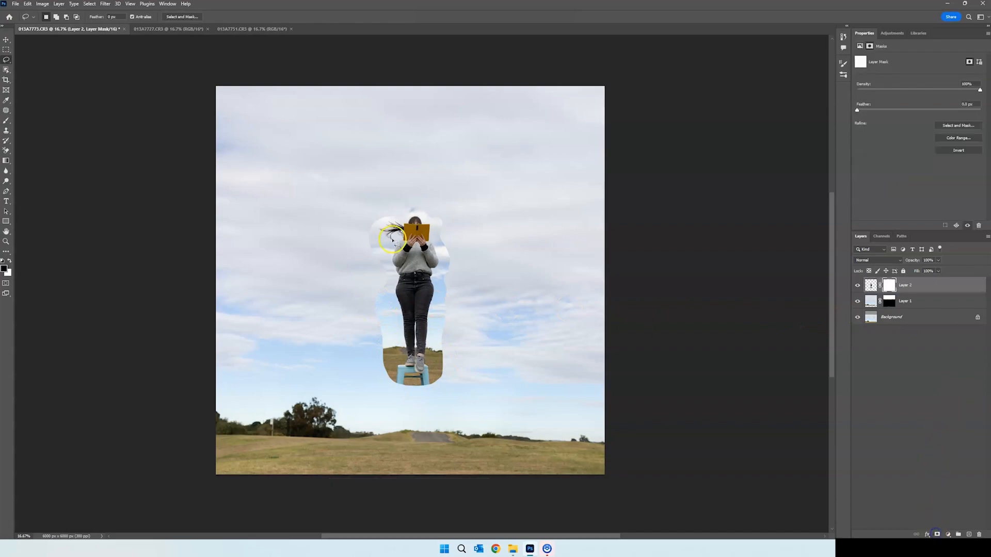
click(6, 122)
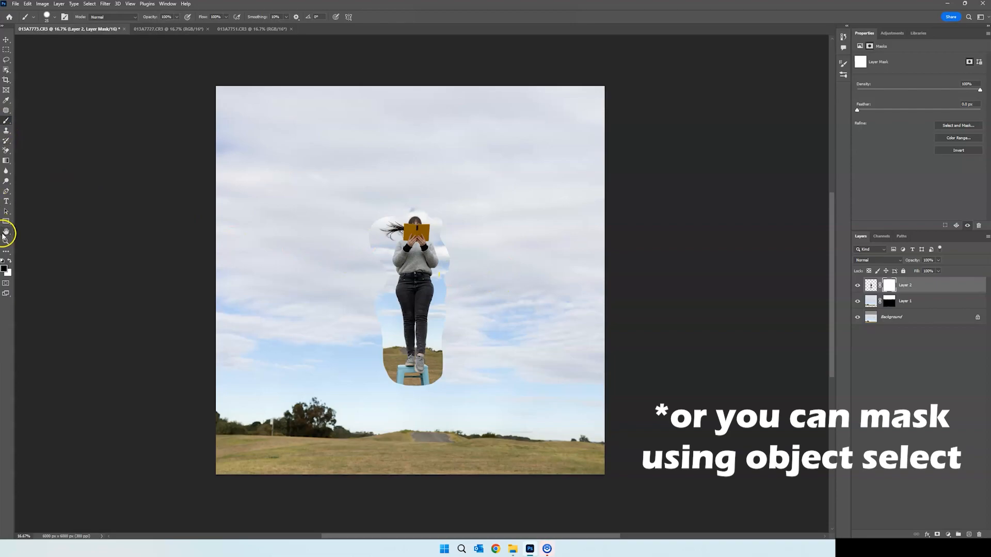
key(ctrl+plus)
key(ctrl+plus)
key(ctrl+plus)
key(ctrl+plus)
key(ctrl+plus)
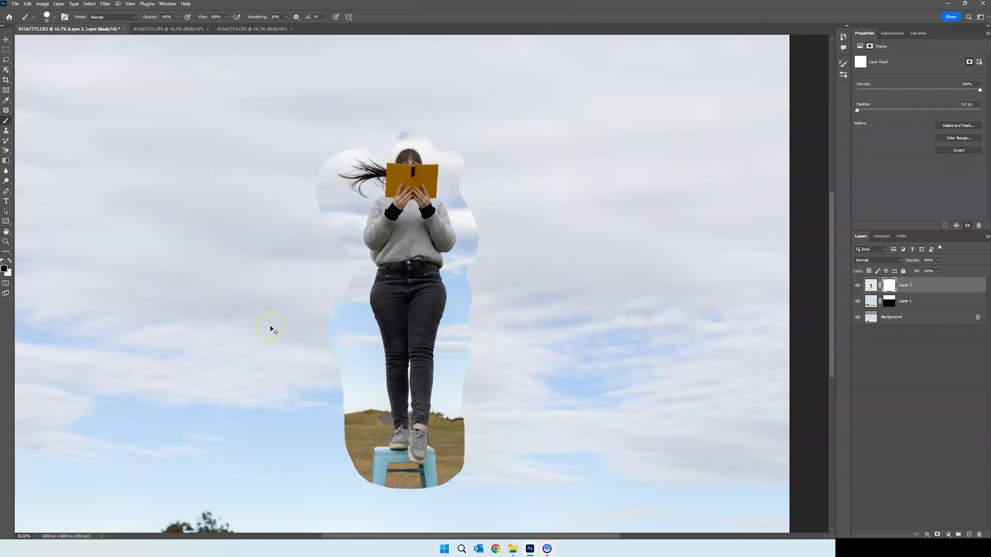
scroll(355, 325, down, 1)
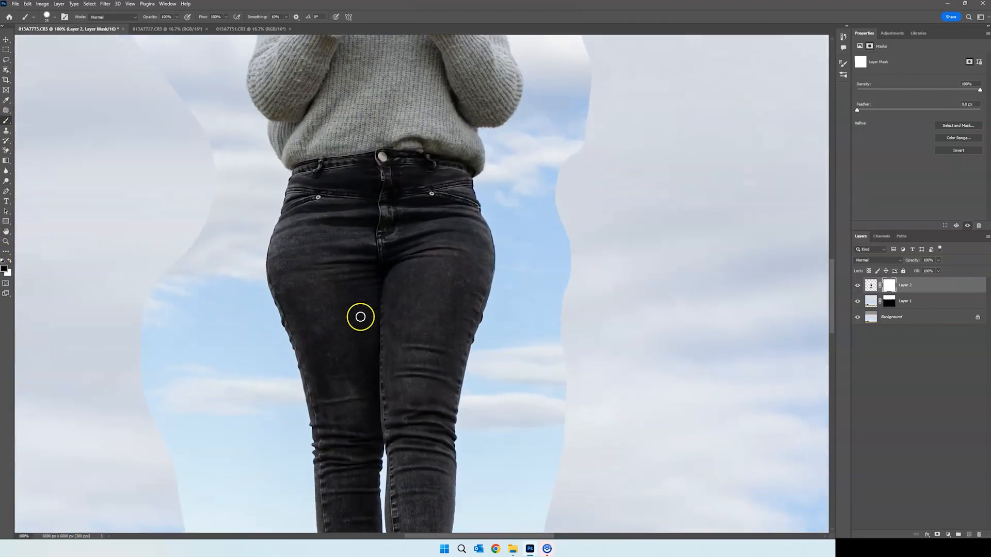
key(ctrl+plus)
scroll(456, 301, down, 4)
scroll(490, 293, down, 1)
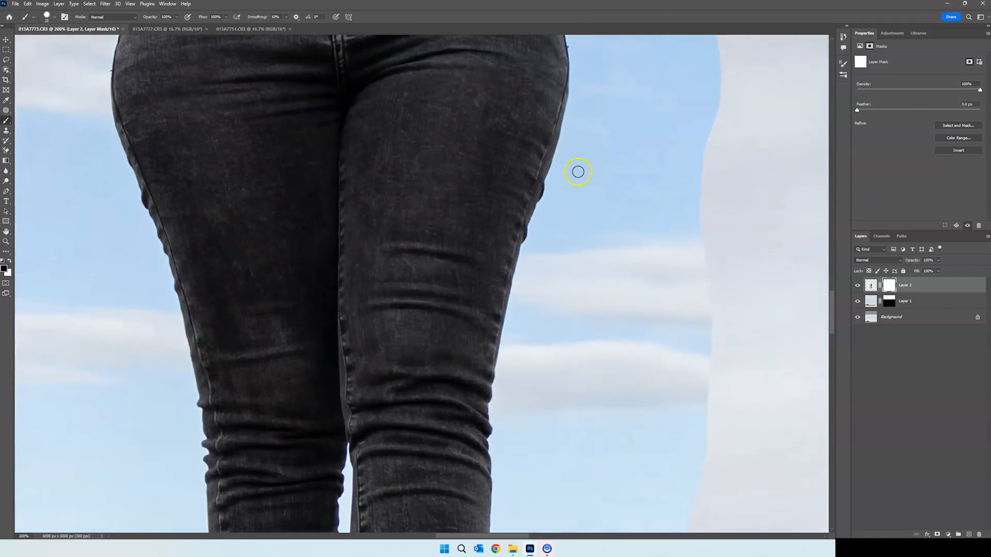
drag(687, 305, 645, 323)
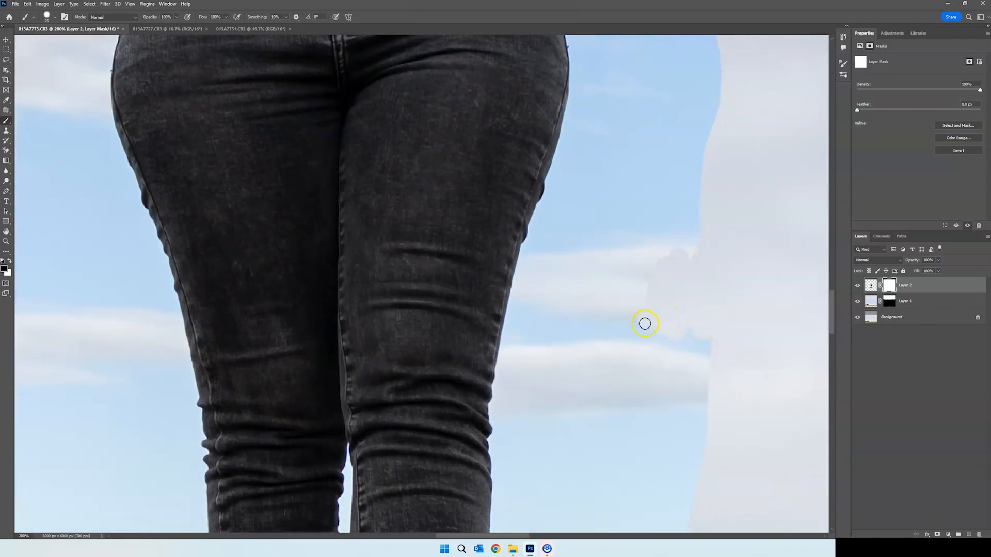
Adjust the brush size and mask out Layer 2's sky along the trouser edge from thigh to knee
right_click(649, 288)
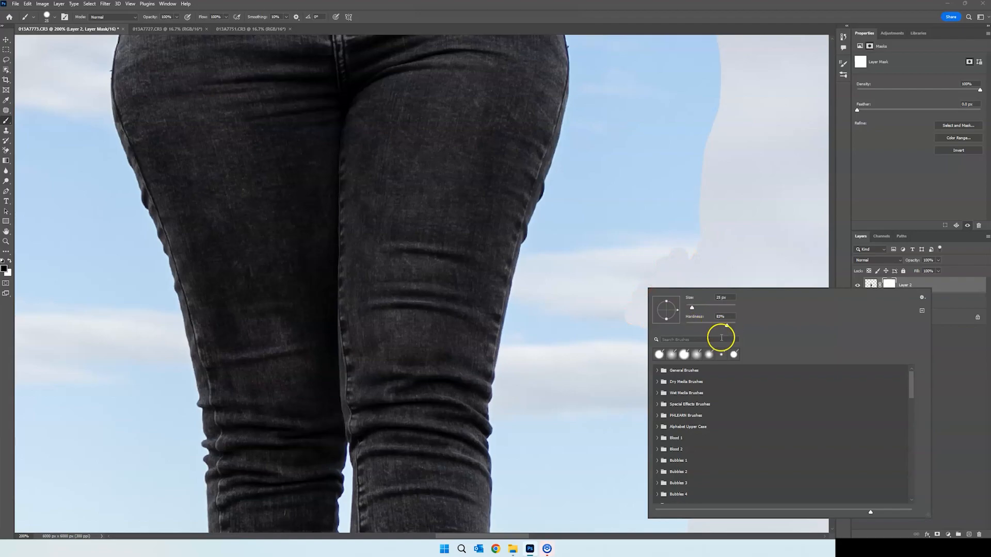
key(Return)
key([)
mouse_move(612, 247)
mouse_down()
mouse_move(661, 282)
mouse_move(642, 321)
mouse_move(556, 339)
mouse_up()
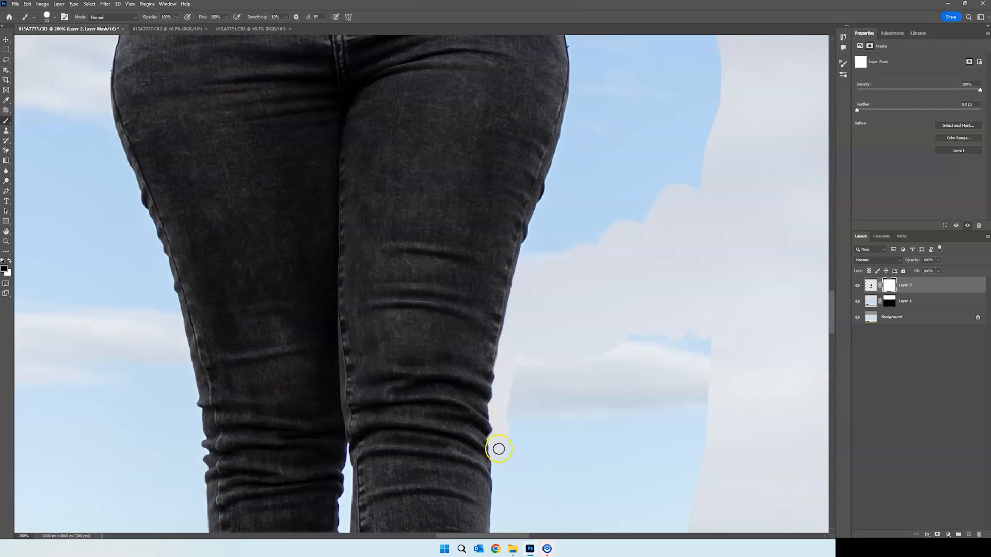
Resize the brush and mask out the hill and grass around the lower legs on Layer 2, cutting along the left-hand trouser cuff
scroll(497, 446, down, 10)
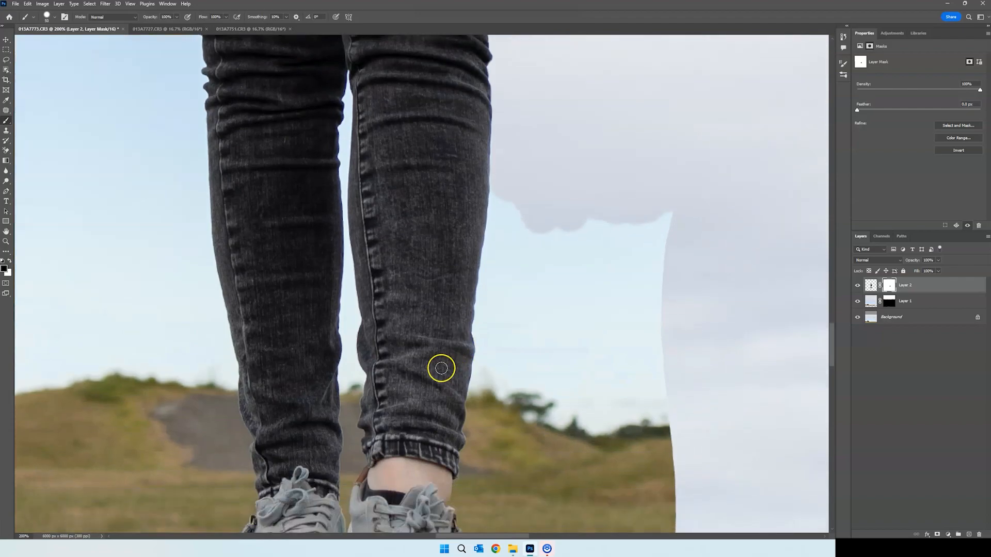
scroll(441, 368, down, 8)
drag(511, 539, 489, 537)
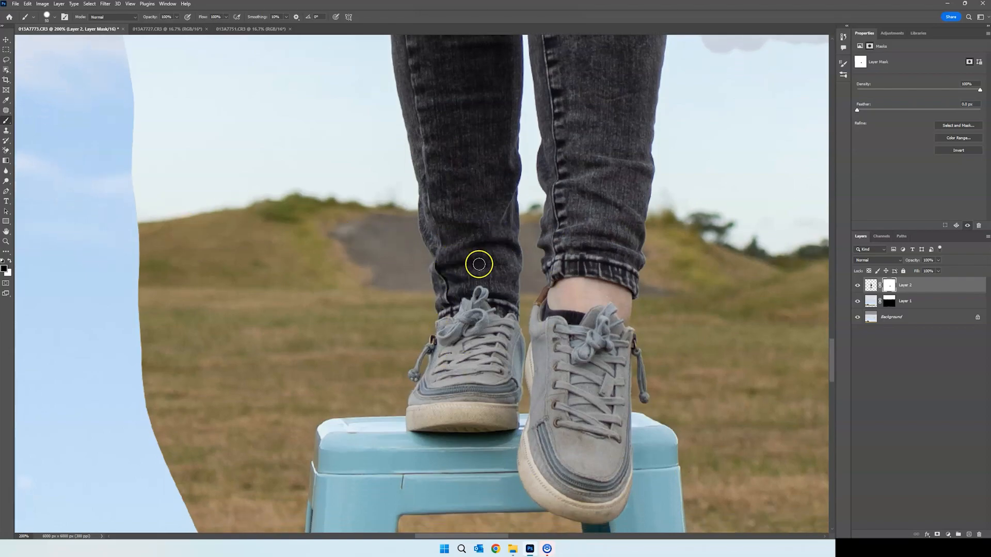
key(bracketleft)
key(bracketleft)
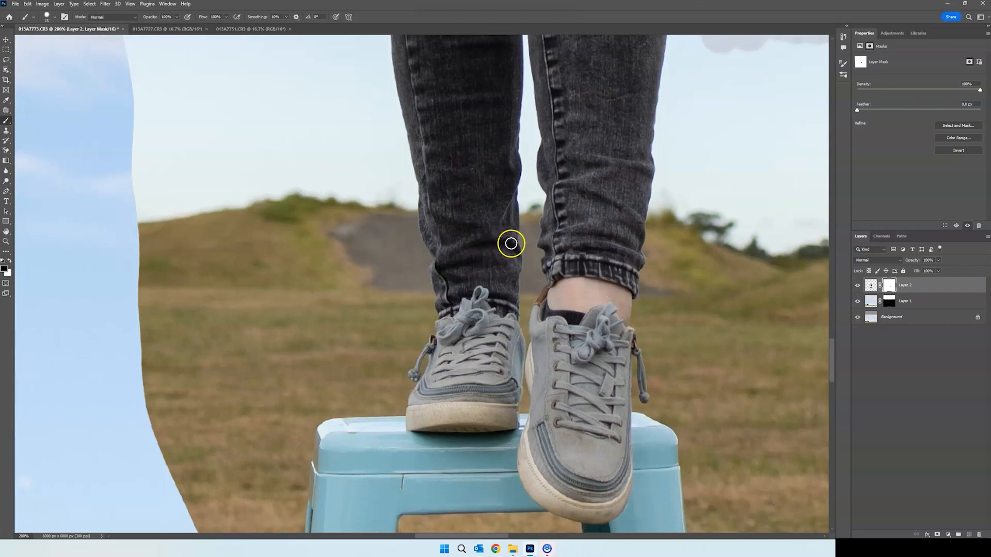
drag(521, 242, 401, 250)
key(bracketright)
key(bracketright)
mouse_move(516, 253)
mouse_down()
mouse_move(507, 265)
mouse_move(431, 258)
mouse_move(444, 305)
mouse_move(477, 289)
mouse_move(496, 328)
mouse_move(513, 336)
mouse_move(511, 416)
mouse_move(249, 420)
mouse_move(95, 372)
mouse_up()
Mask out the stool and left-hand shoe on Layer 2, plus the remaining background around the woman, keeping the front shoe
scroll(500, 336, down, 2)
drag(500, 336, 518, 318)
key(ctrl+plus)
mouse_move(578, 320)
mouse_down()
mouse_move(565, 405)
mouse_move(493, 457)
mouse_up()
scroll(573, 408, down, 3)
drag(439, 257, 392, 215)
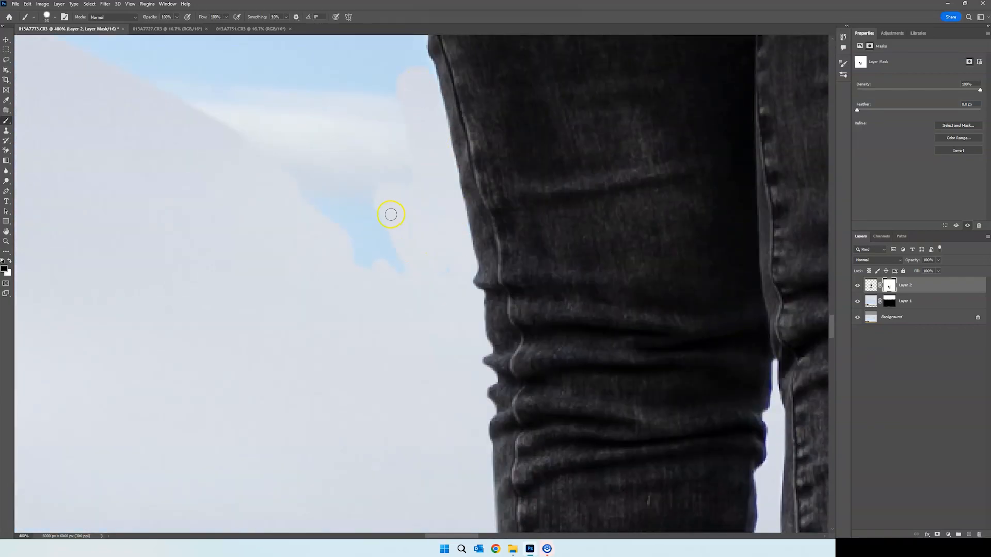
scroll(382, 206, up, 4)
drag(408, 171, 356, 60)
scroll(350, 261, up, 15)
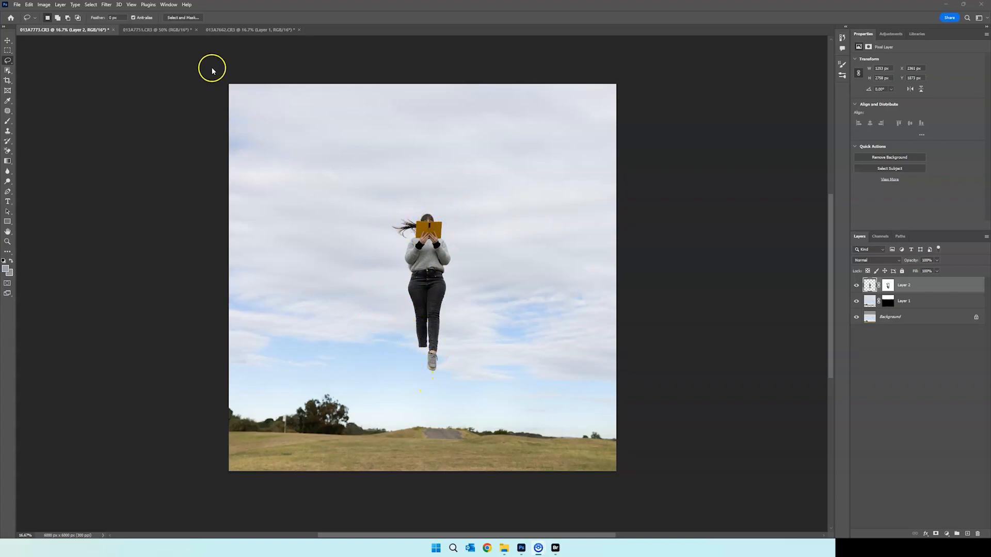
Lasso the front shoe and trouser cuff in 013A7751.CR3 and paste them into 013A7773.CR3, placed beside the woman's legs
click(175, 30)
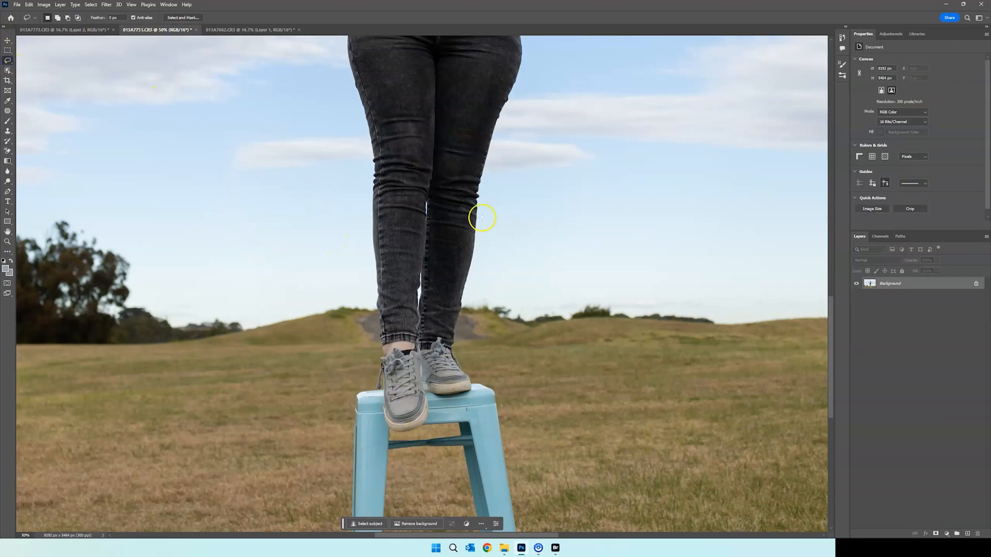
mouse_move(420, 276)
mouse_down()
mouse_move(426, 305)
mouse_move(403, 290)
mouse_move(375, 294)
mouse_move(370, 390)
mouse_move(375, 424)
mouse_move(399, 442)
mouse_move(428, 435)
mouse_move(437, 415)
mouse_move(431, 296)
mouse_up()
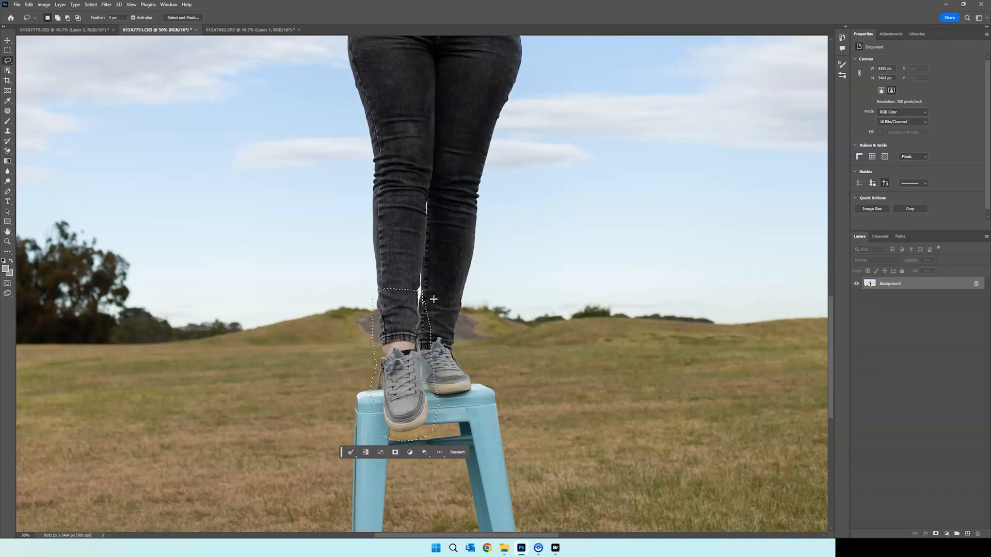
click(46, 30)
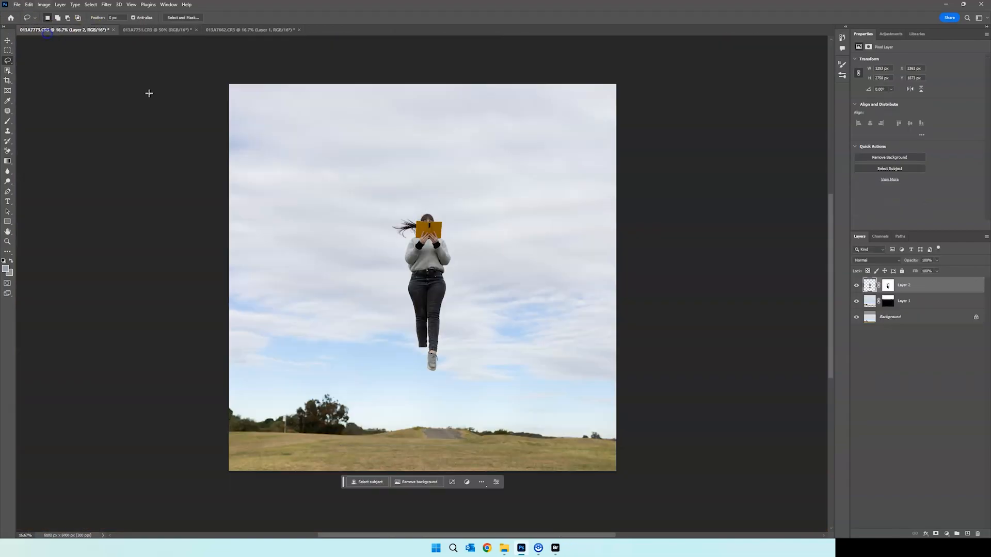
key(ctrl+v)
key(ctrl+t)
drag(420, 288, 378, 330)
key(Return)
Add a layer mask to Layer 3 and brush out the stool and background around the pasted shoe and cuff
key(ctrl+plus)
key(ctrl+plus)
key(ctrl+plus)
key(ctrl+plus)
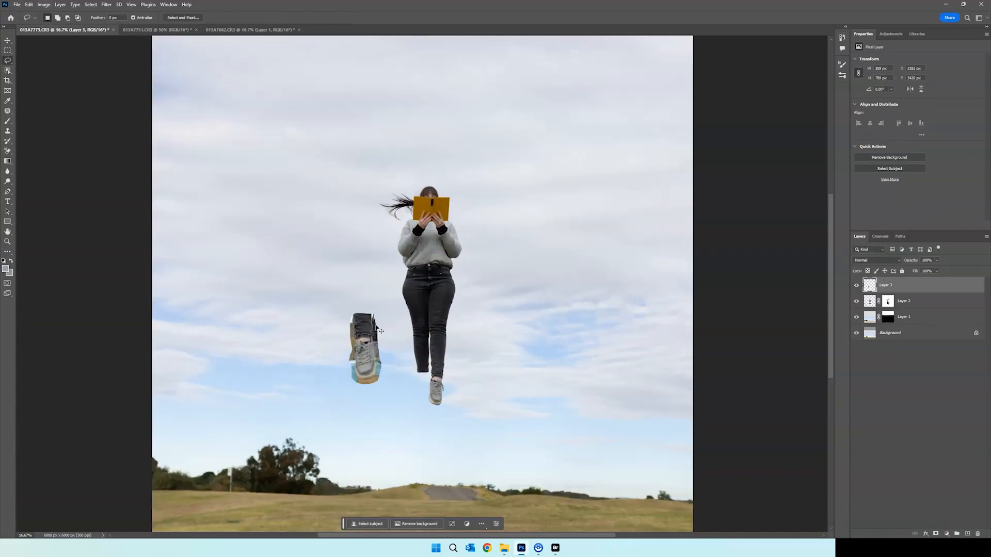
key(ctrl+plus)
drag(442, 537, 391, 536)
scroll(531, 337, down, 1)
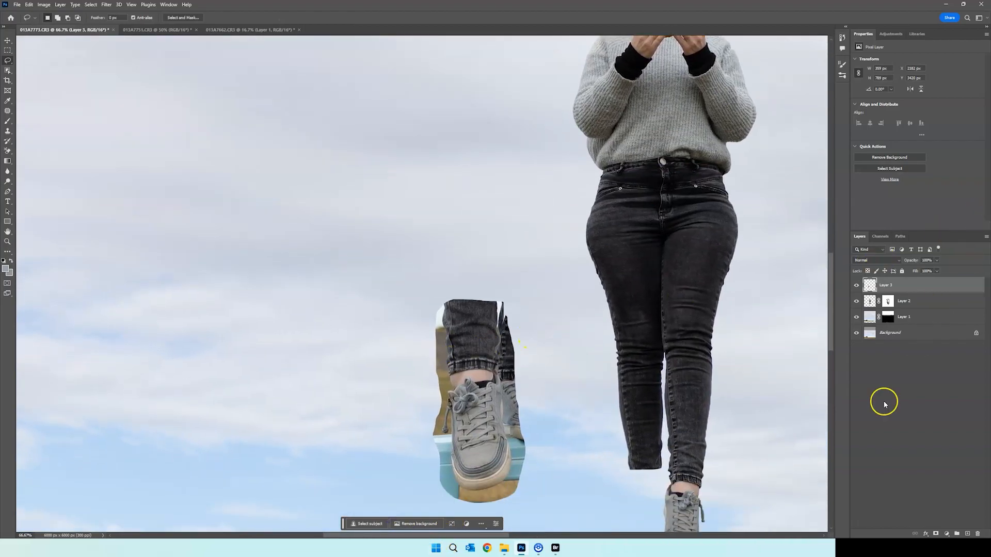
click(935, 534)
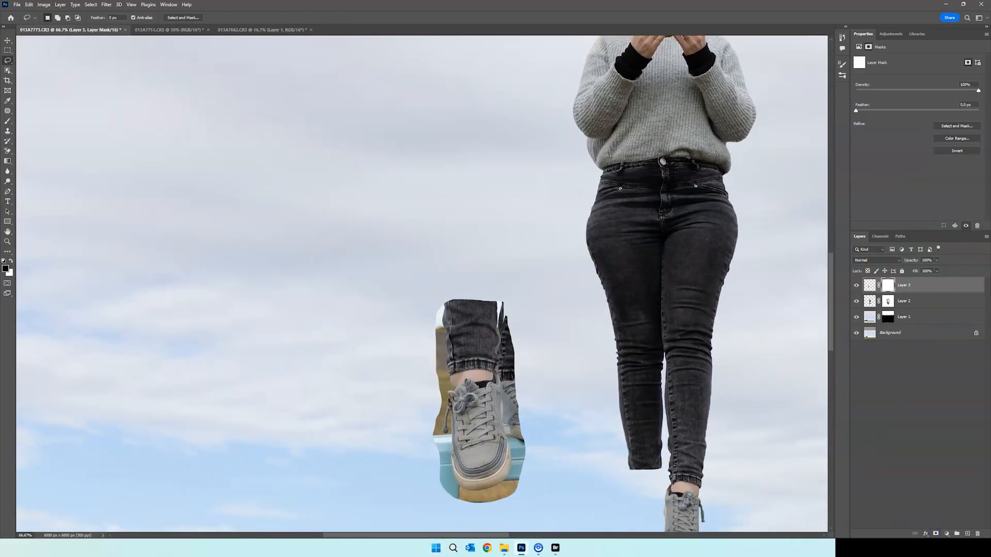
click(8, 121)
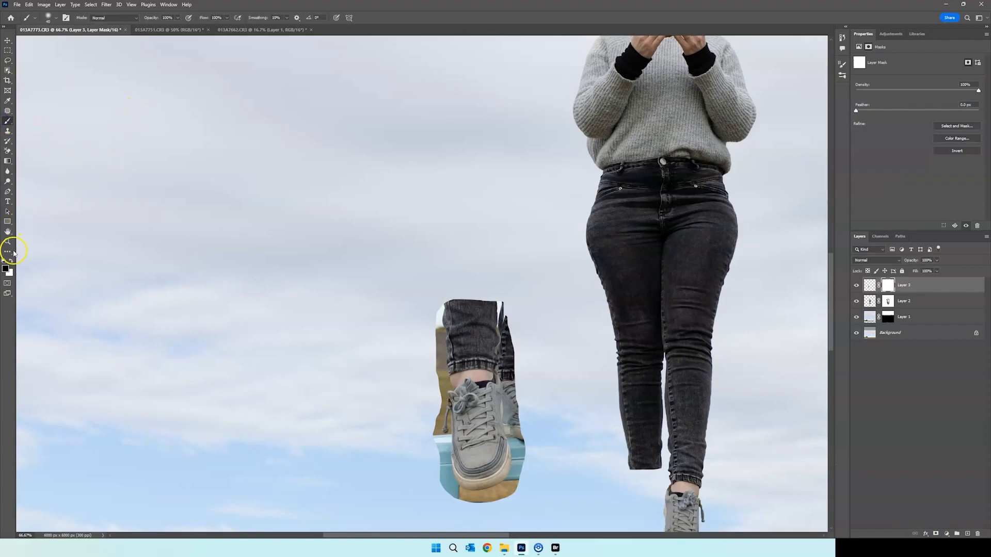
right_click(466, 347)
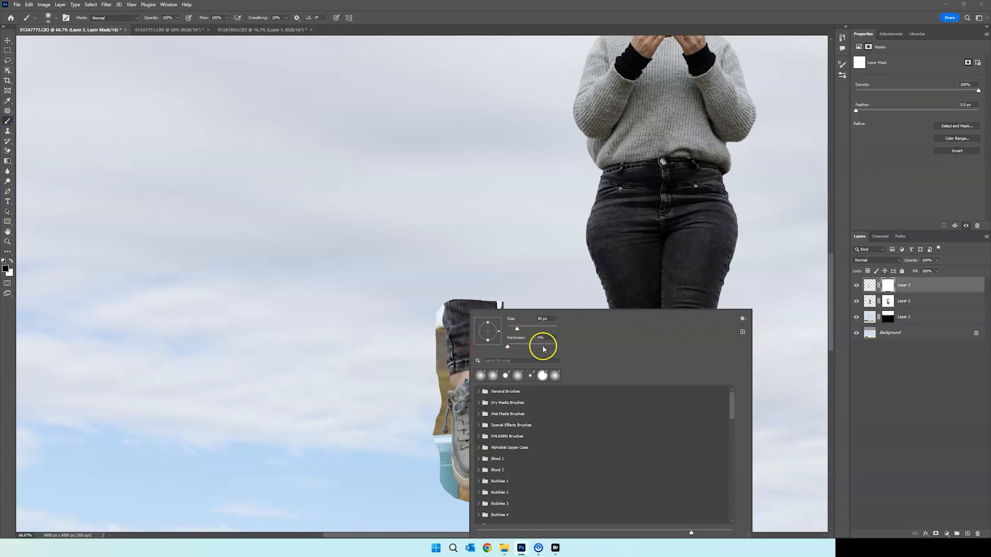
key(Return)
scroll(522, 327, down, 3)
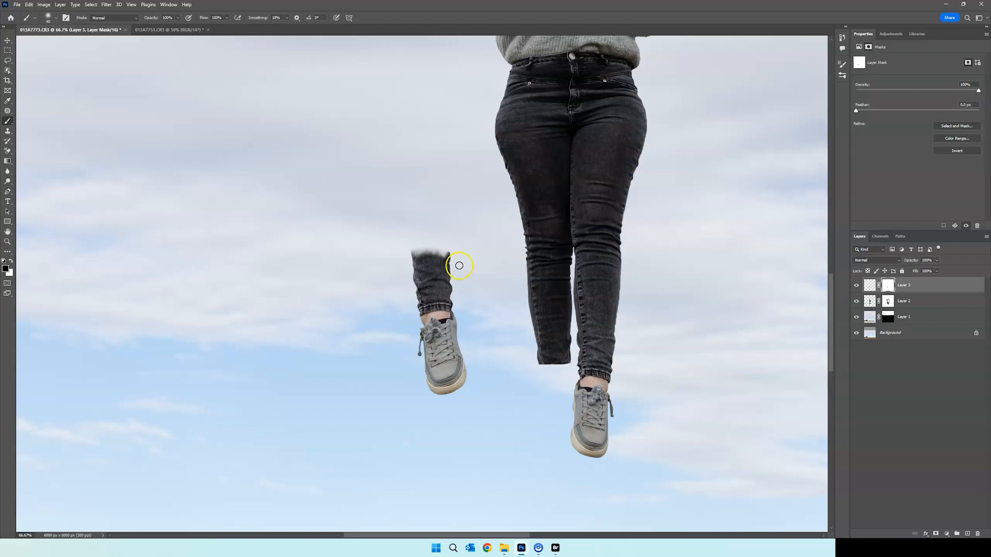
Move the masked foot to the end of the left-hand leg and place Layer 3 below Layer 2
mouse_move(449, 261)
mouse_down()
mouse_move(425, 272)
mouse_move(534, 365)
mouse_up()
key(ctrl+t)
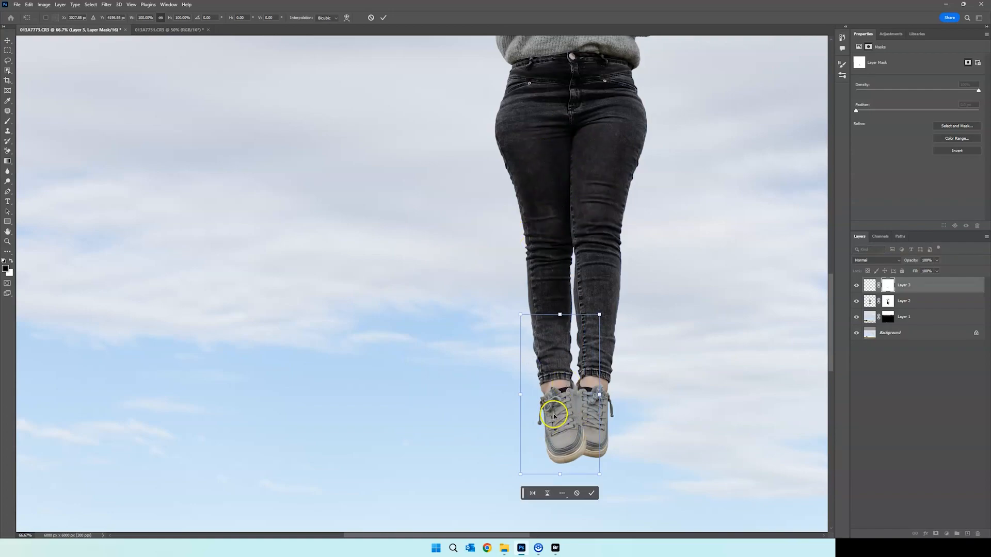
key(Return)
key(b)
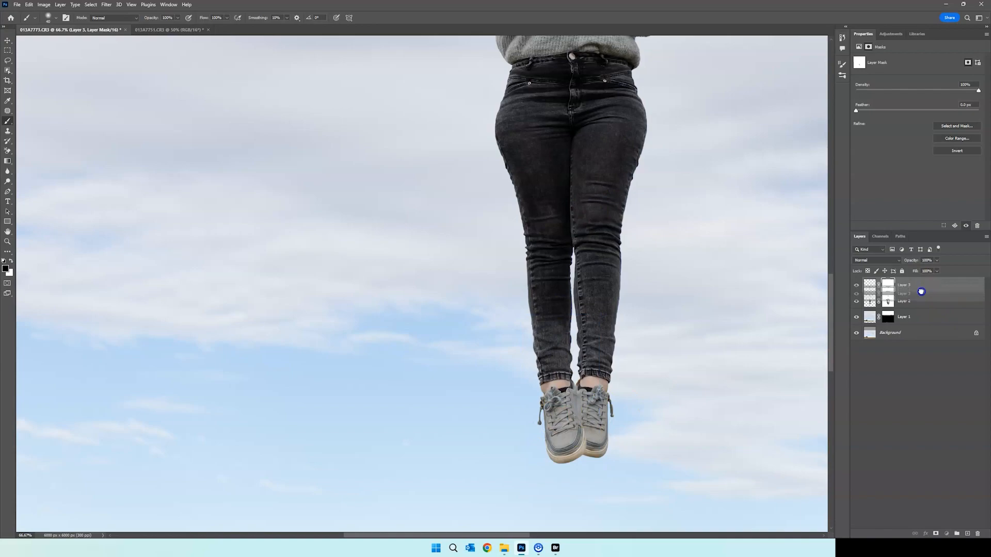
drag(922, 306, 914, 292)
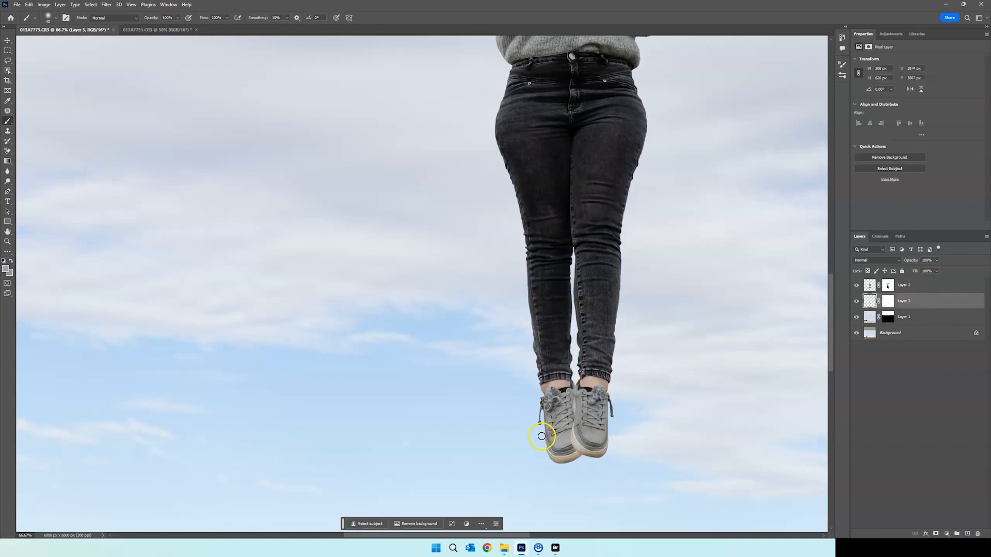
Free-transform Layer 3 and shift the foot slightly upward to line its ankle up with the trouser cuff
key(ctrl+t)
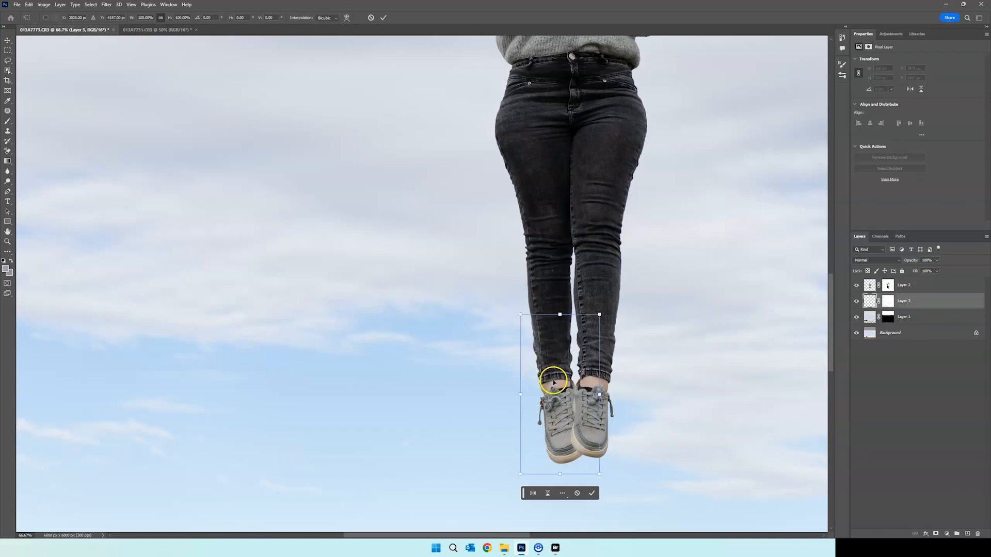
key(ctrl+plus)
key(ctrl+plus)
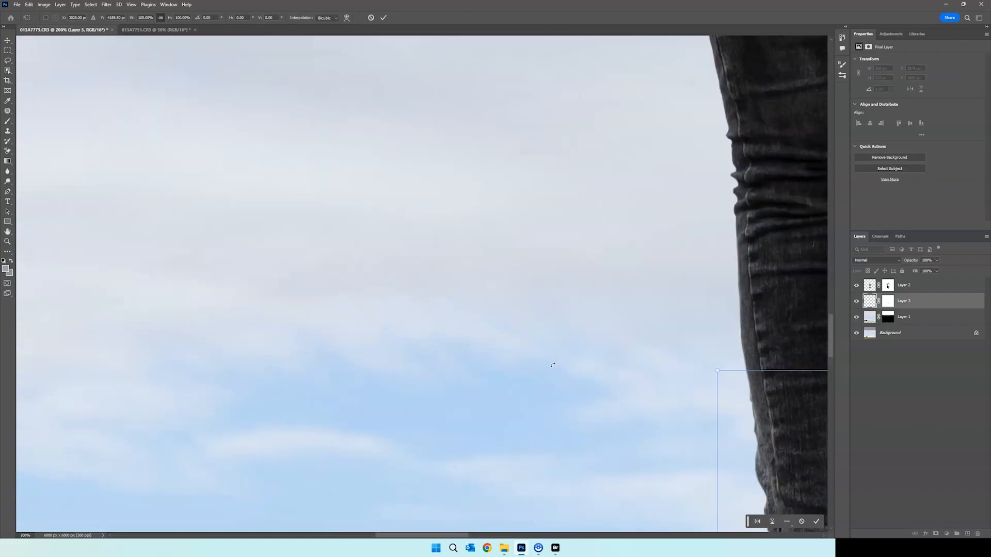
scroll(563, 364, down, 1)
drag(422, 536, 467, 536)
scroll(454, 239, down, 4)
scroll(493, 202, down, 4)
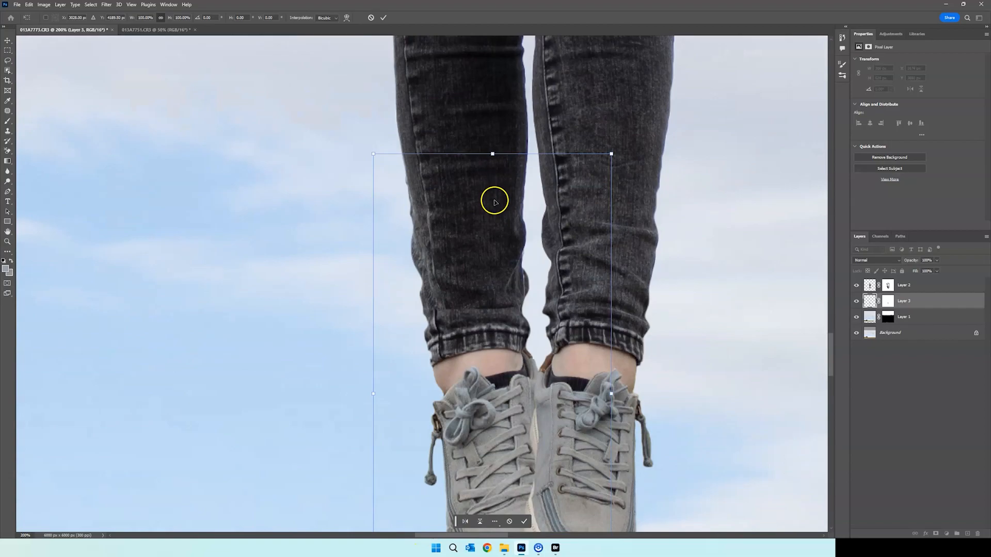
mouse_move(483, 279)
mouse_down()
mouse_move(482, 259)
mouse_move(476, 302)
mouse_move(490, 314)
mouse_move(485, 261)
mouse_up()
Nudge the Layer 3 foot down in small increments and apply the transform
key(ctrl+minus)
key(ctrl+minus)
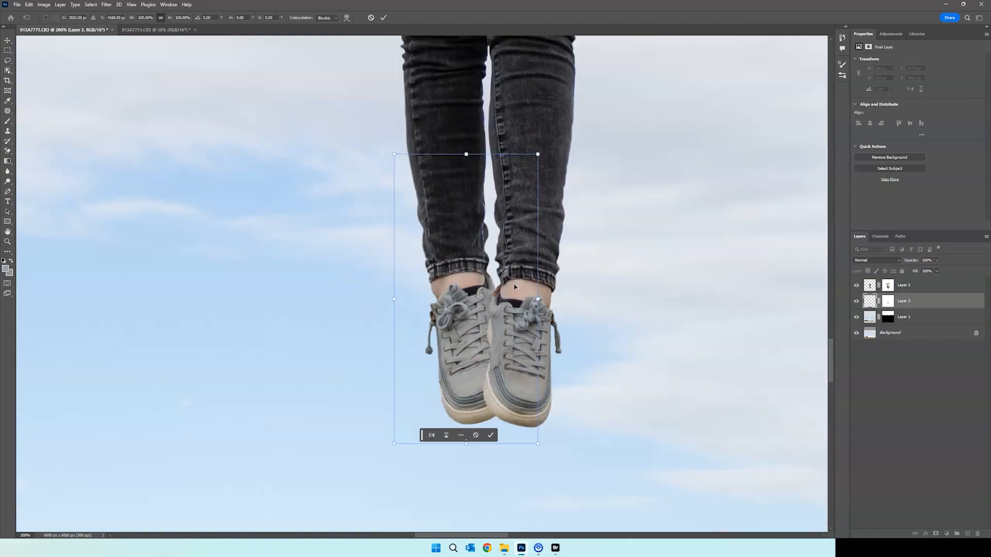
key(Down)
key(Down)
key(Down)
key(Down)
key(Down)
key(Down)
key(Down)
key(Down)
key(Down)
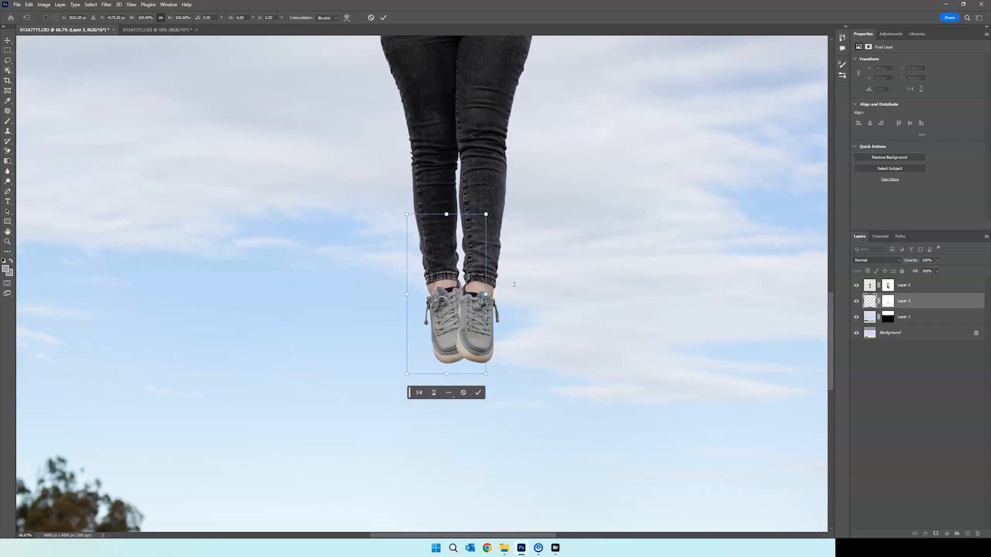
key(Down)
key(Down)
key(Down)
key(Down)
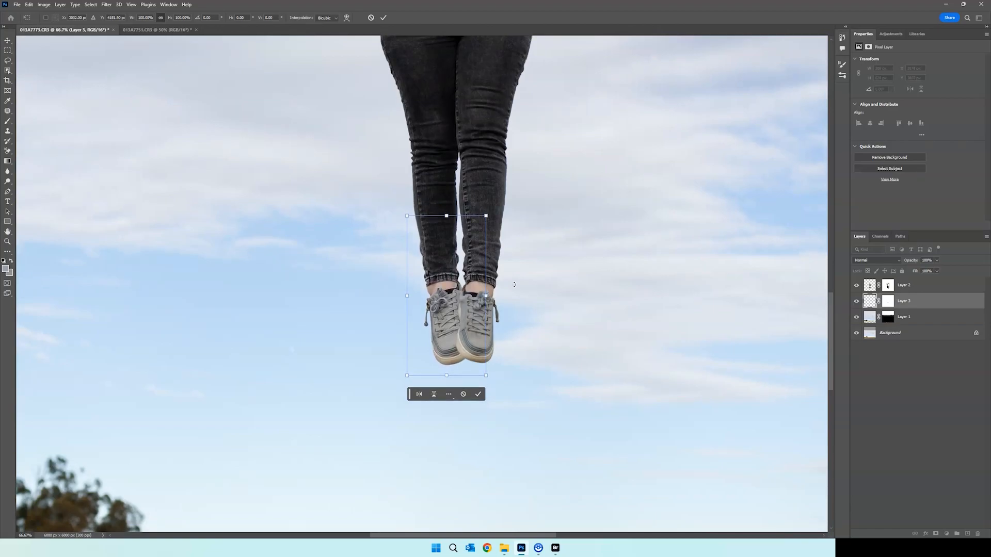
key(Return)
Brush along the inner edge of the left-hand trouser leg above the cuff on Layer 2's mask, using a smaller brush
key(b)
key(ctrl+plus)
key(ctrl+plus)
key(ctrl+plus)
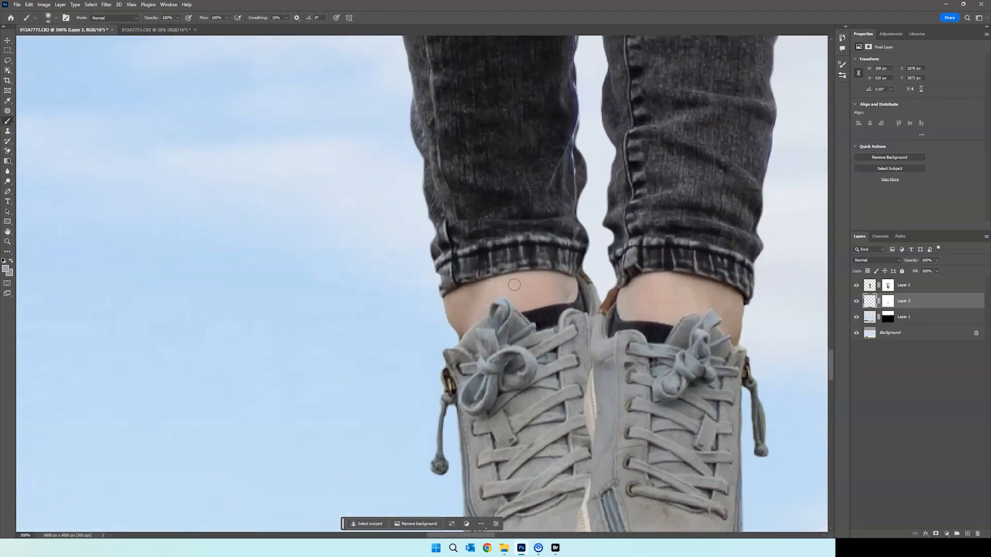
scroll(486, 272, up, 1)
scroll(485, 272, up, 2)
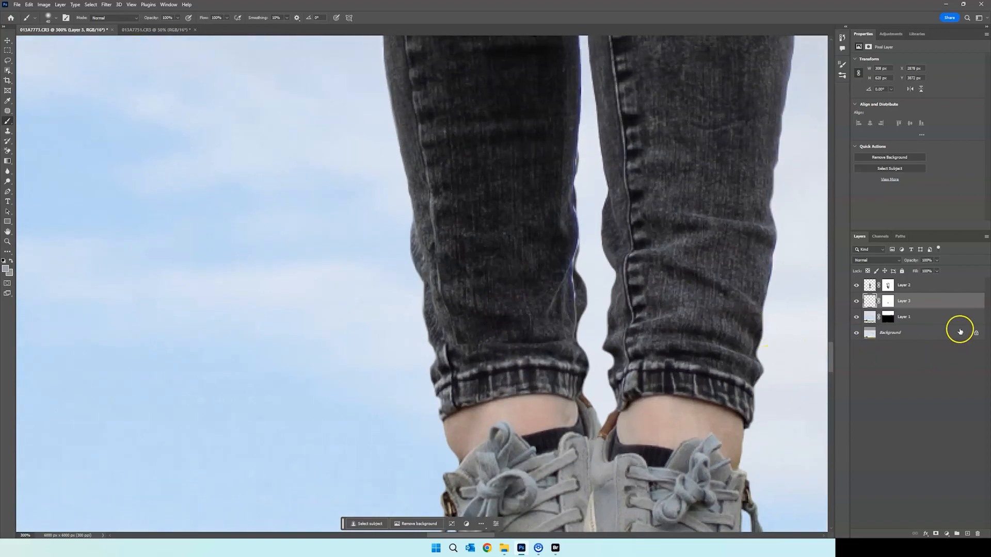
click(887, 285)
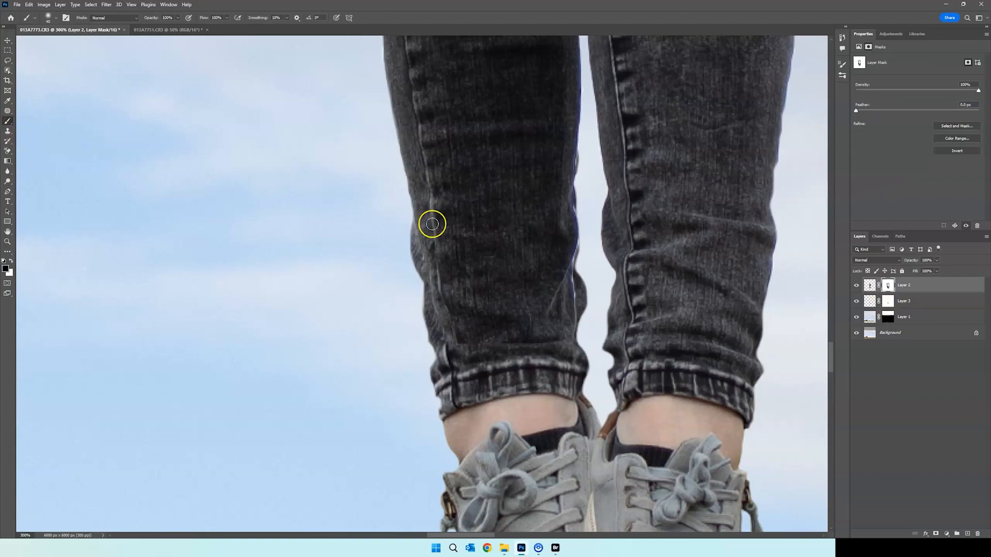
key([)
key([)
key([)
key([)
key([)
key([)
key([)
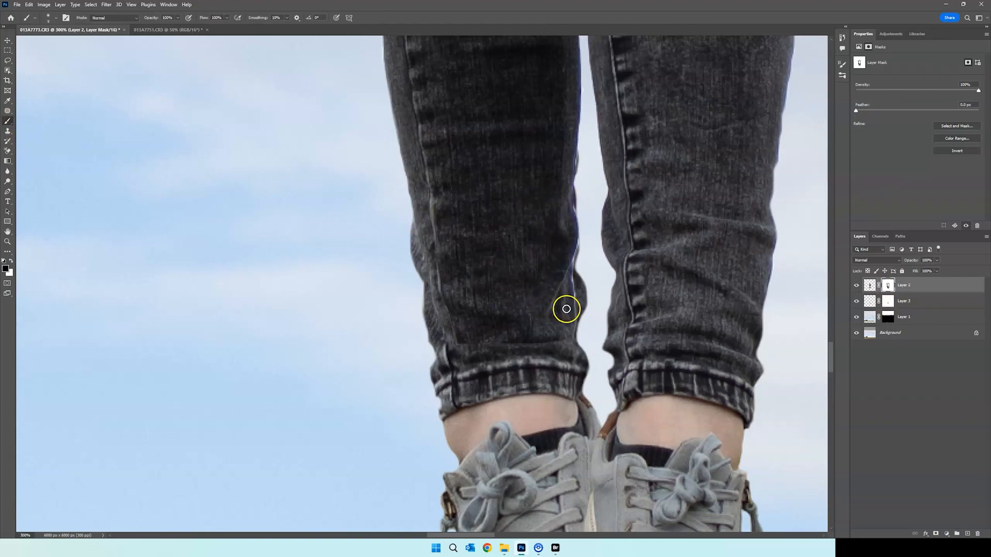
drag(571, 309, 572, 278)
Examine the whole levitation composite, checking how the legs and replaced foot blend with the figure and sky
key(ctrl+minus)
key(ctrl+minus)
key(ctrl+minus)
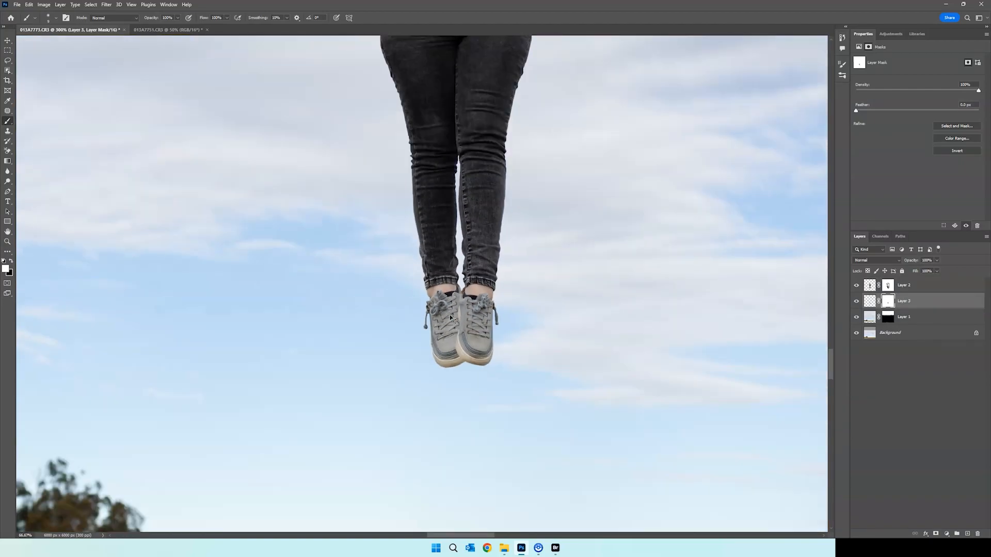
key(ctrl+minus)
key(ctrl+minus)
key(ctrl+minus)
scroll(645, 392, down, 1)
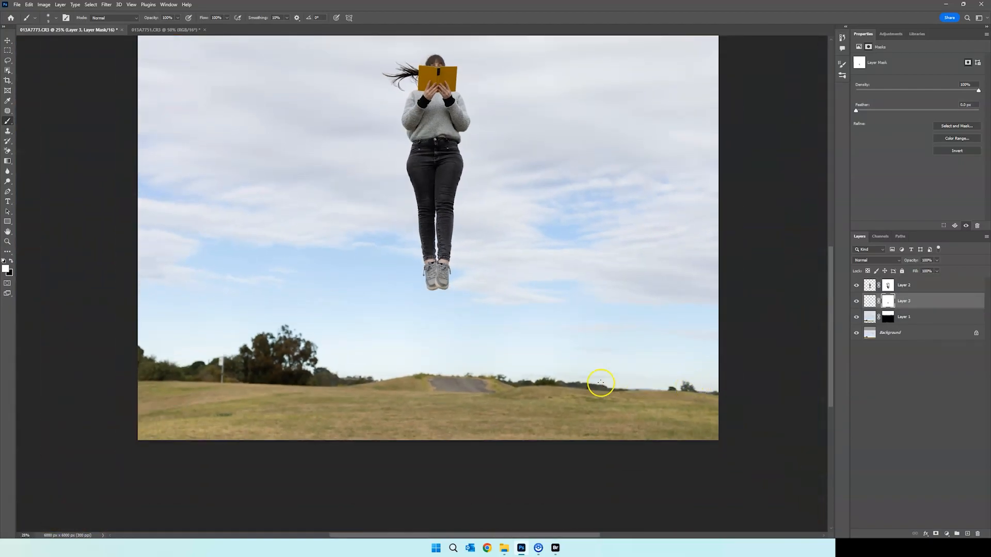
scroll(594, 387, up, 3)
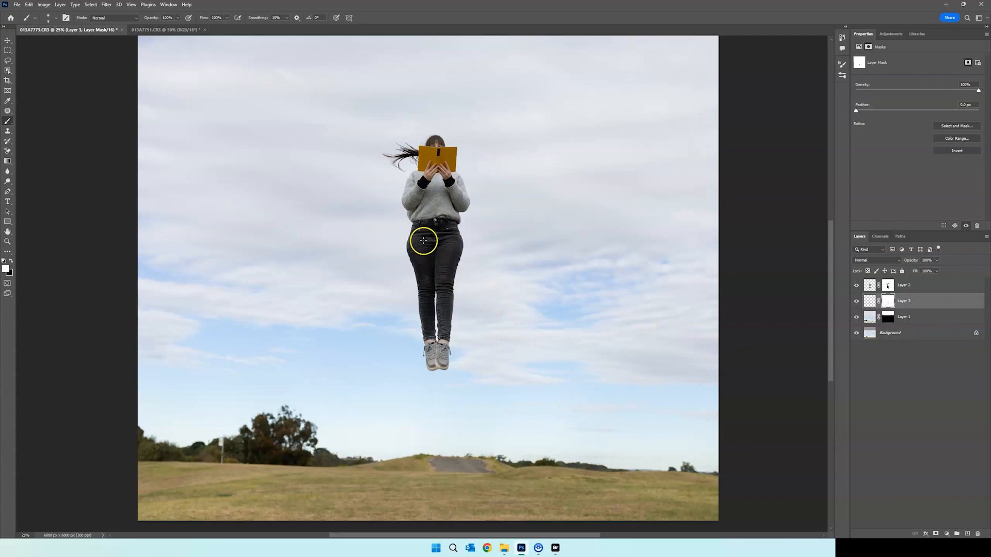
scroll(556, 354, up, 1)
scroll(552, 348, down, 2)
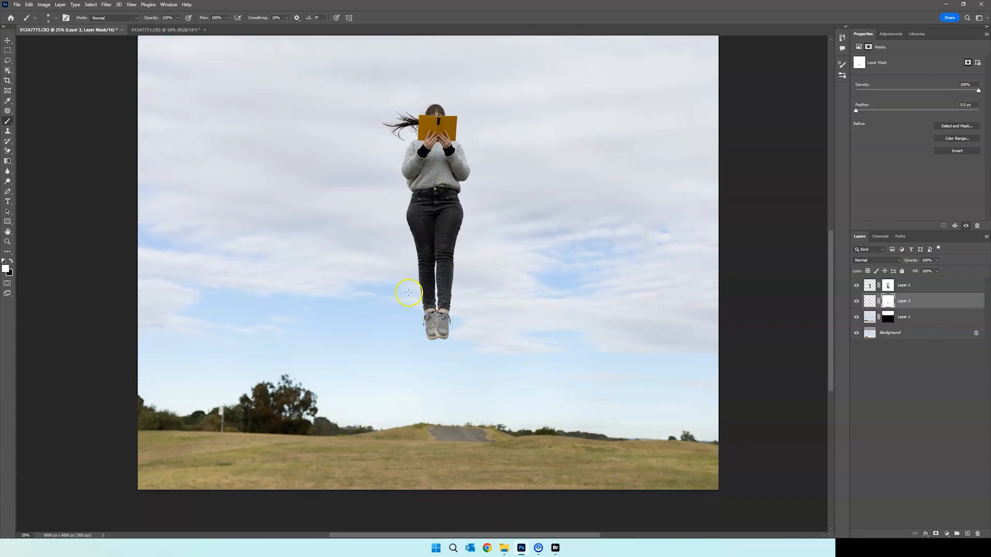
scroll(438, 328, up, 1)
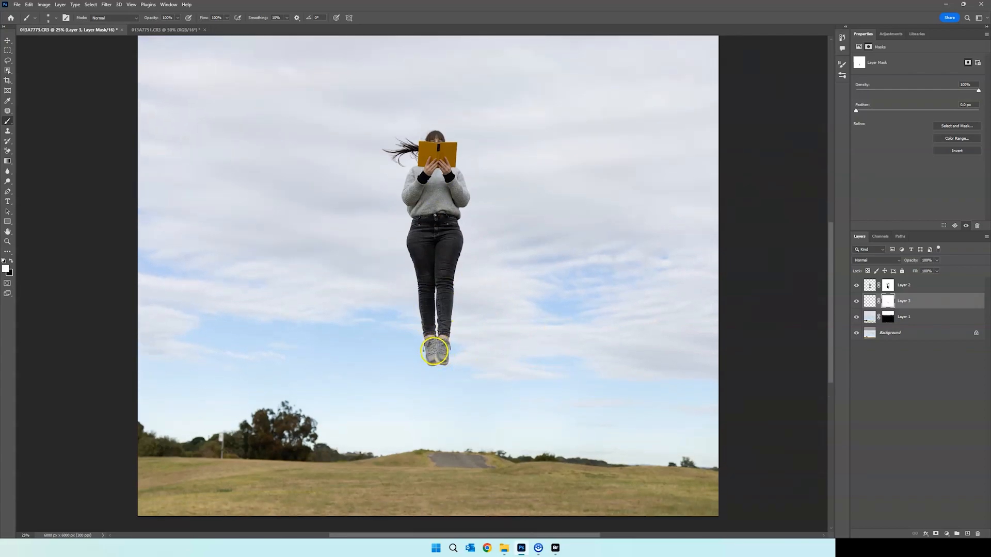
Lasso the area where the two shoes overlap and feather the selection by 20 pixels
scroll(433, 355, up, 7)
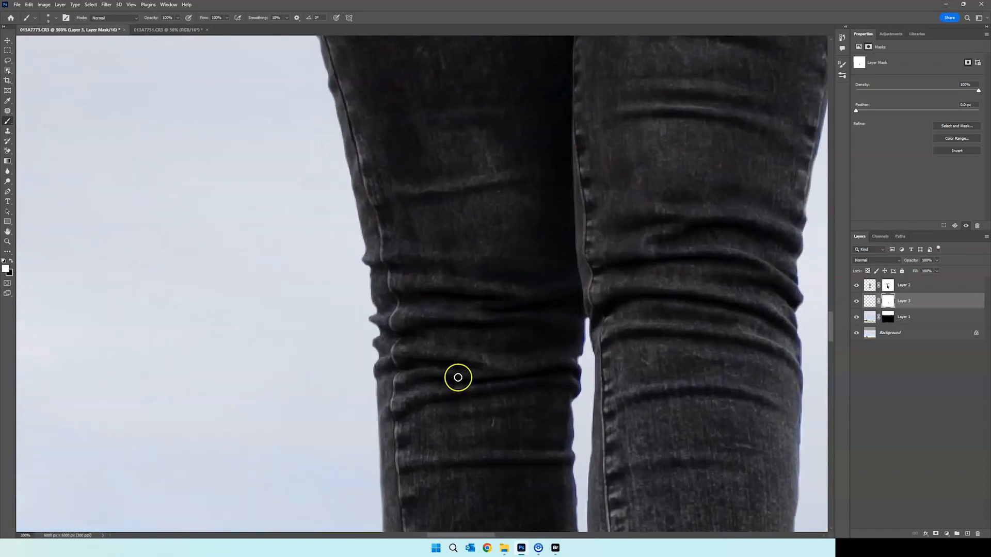
scroll(780, 282, down, 2)
scroll(780, 282, down, 1)
drag(831, 328, 825, 372)
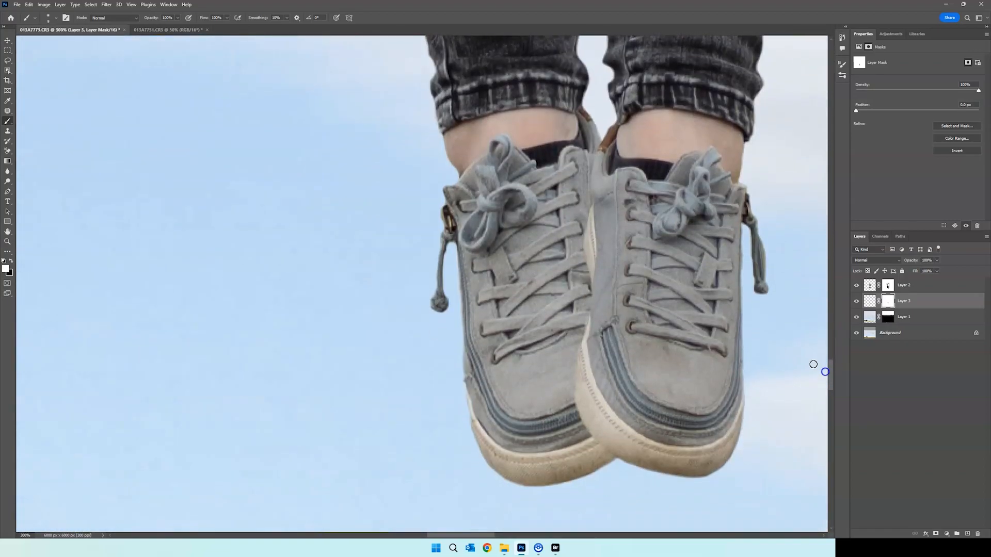
click(8, 61)
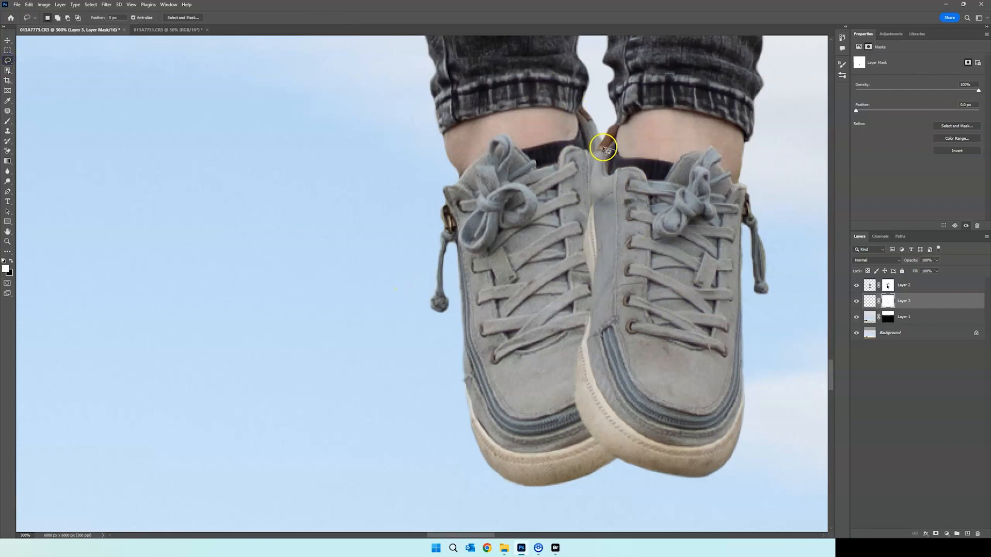
mouse_move(588, 155)
mouse_down()
mouse_move(569, 228)
mouse_move(580, 306)
mouse_move(555, 396)
mouse_move(568, 438)
mouse_move(616, 459)
mouse_move(668, 411)
mouse_move(687, 314)
mouse_move(671, 253)
mouse_move(621, 151)
mouse_up()
right_click(599, 254)
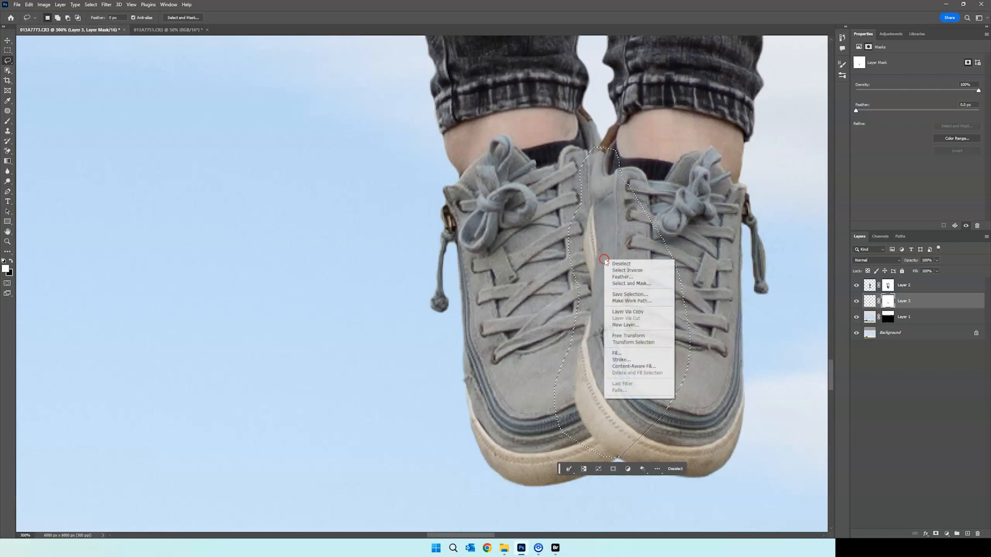
click(614, 276)
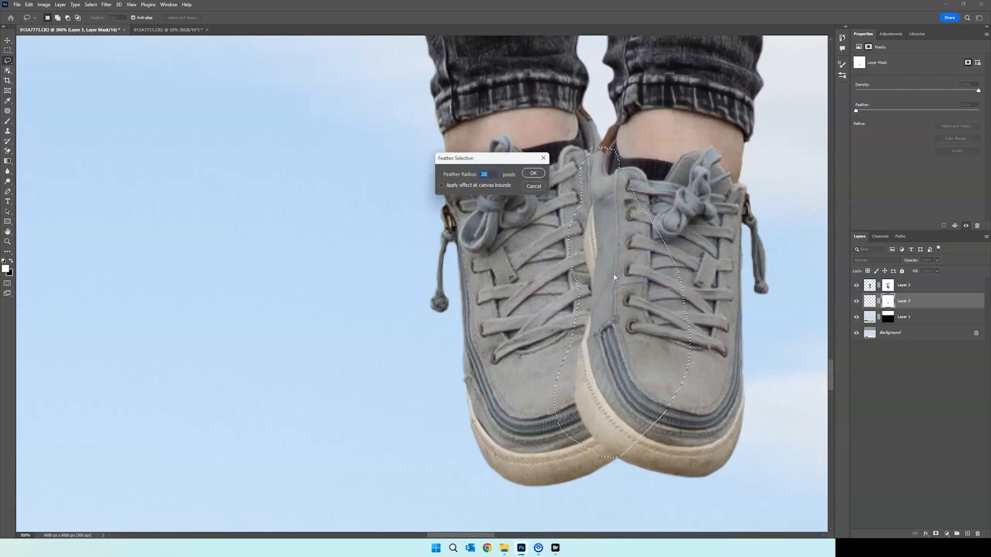
key(Return)
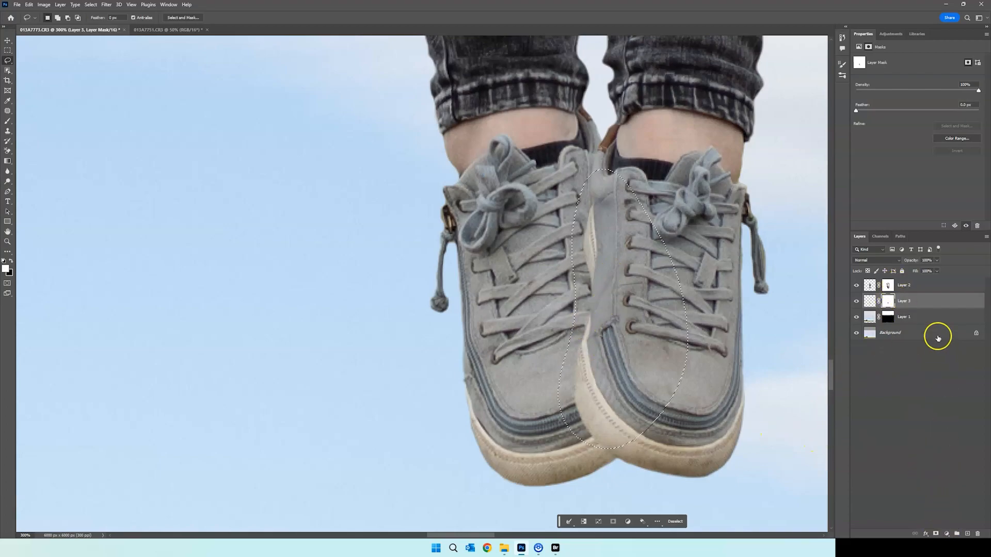
Add a Curves adjustment above Layer 3 from the selection and darken the shoe overlap, lowering input about 199 to output about 92
click(947, 534)
click(941, 435)
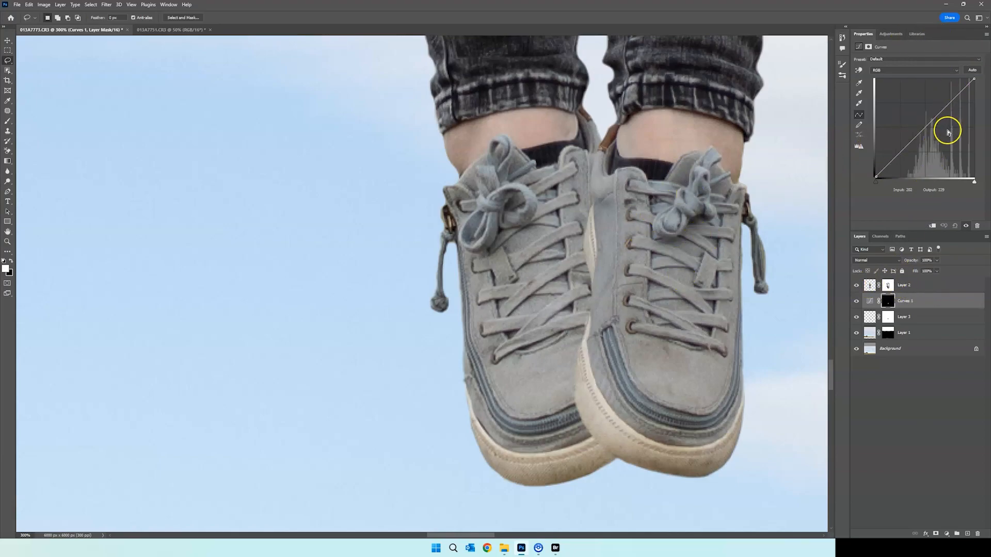
drag(929, 122, 950, 140)
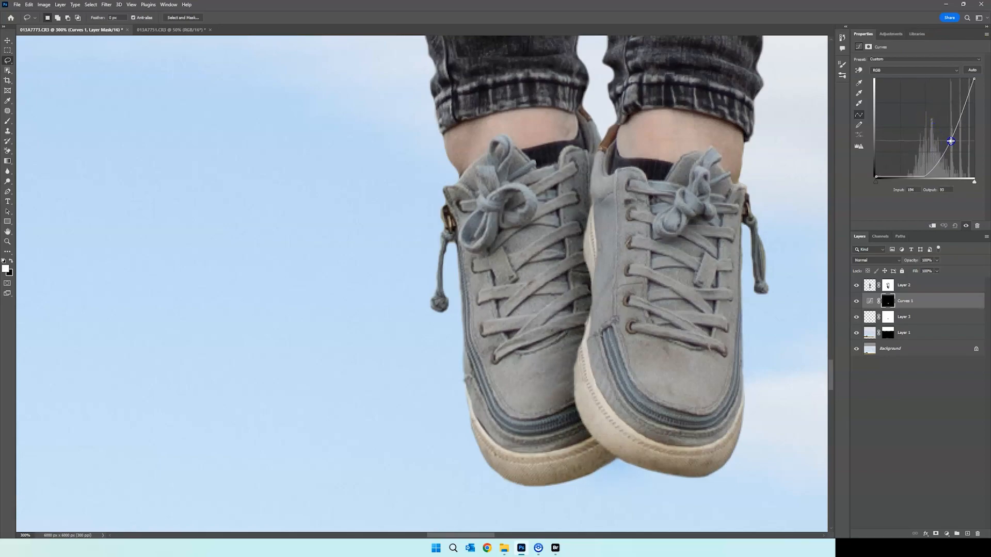
key(ctrl+0)
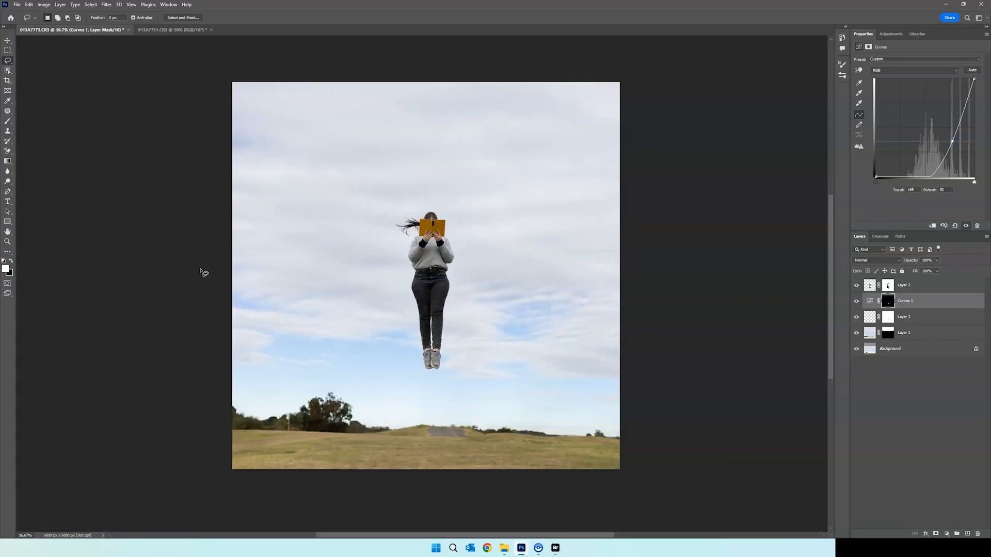